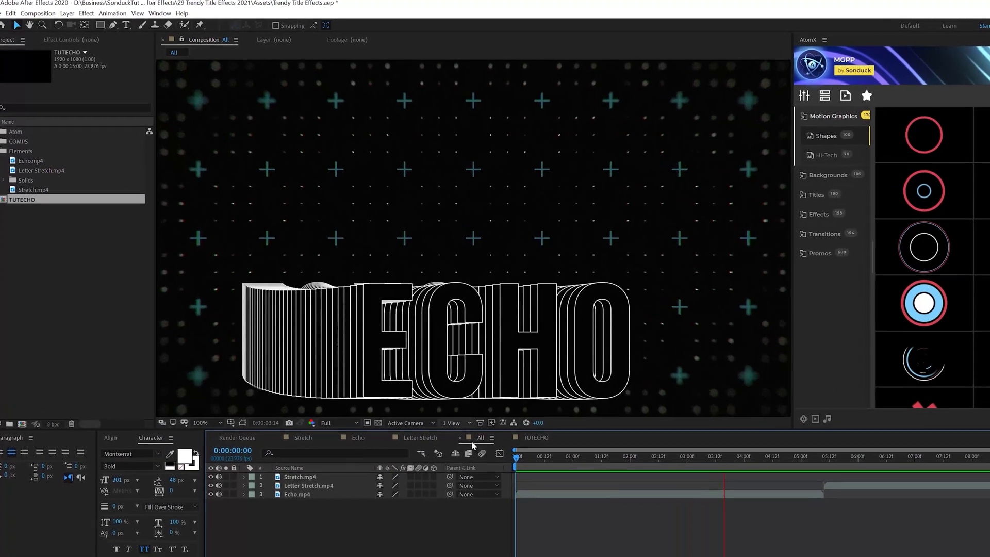
# Step: Open the TUTECHO composition and zoom in to check the outlined ECHO text
pyautogui.click(558, 456)
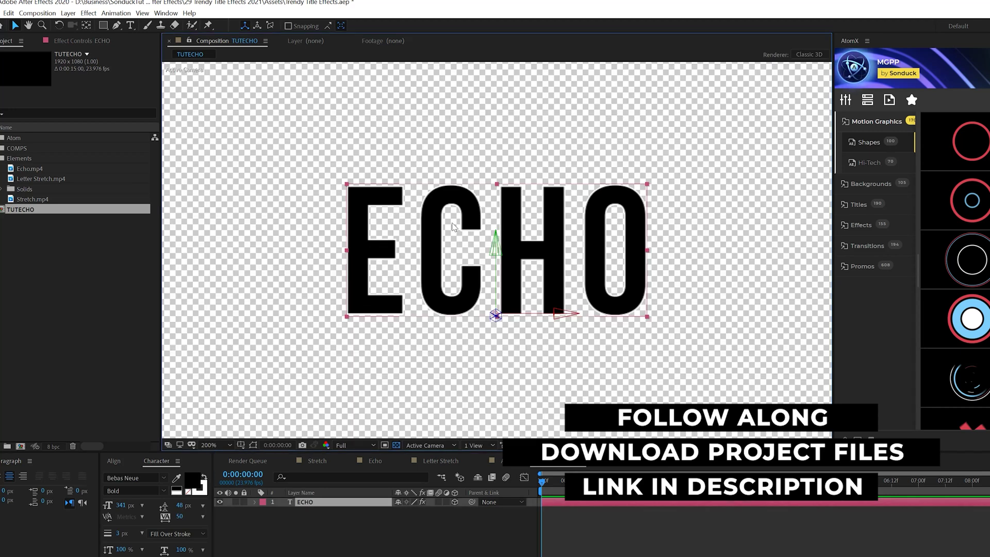
pyautogui.press('.')
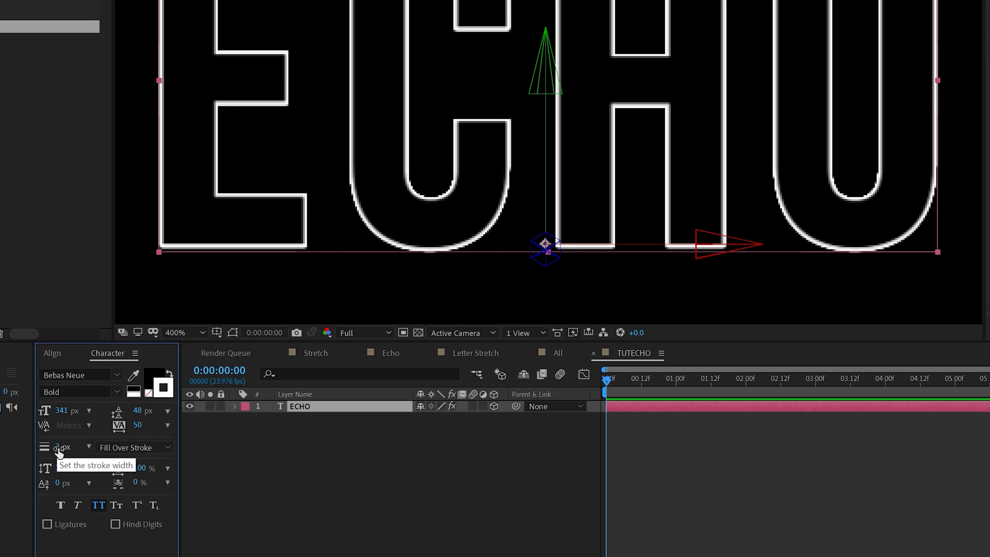
pyautogui.click(286, 407)
pyautogui.press(',')
pyautogui.press(',')
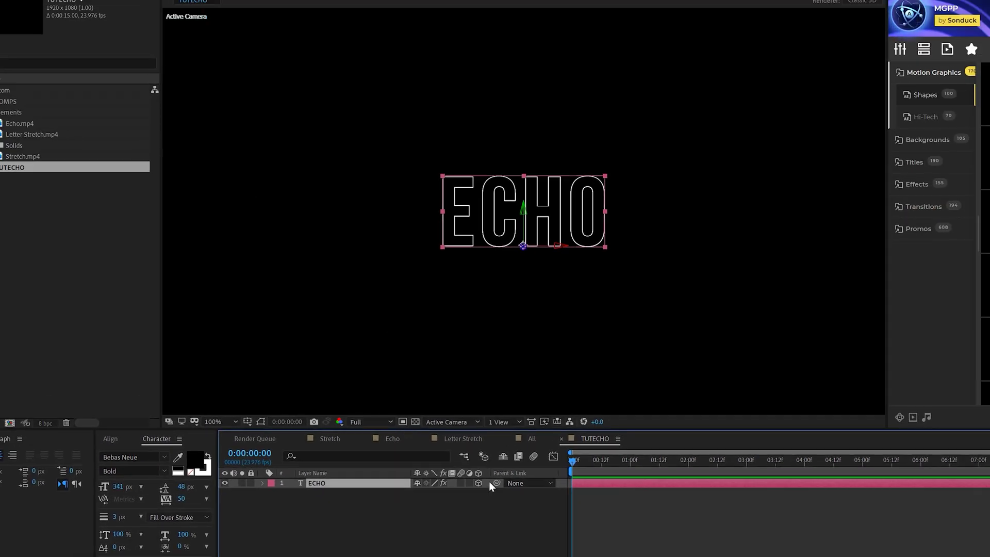
# Step: Make the ECHO layer 3D and set its first Position keyframe at 0:00:00:00
pyautogui.press('p')
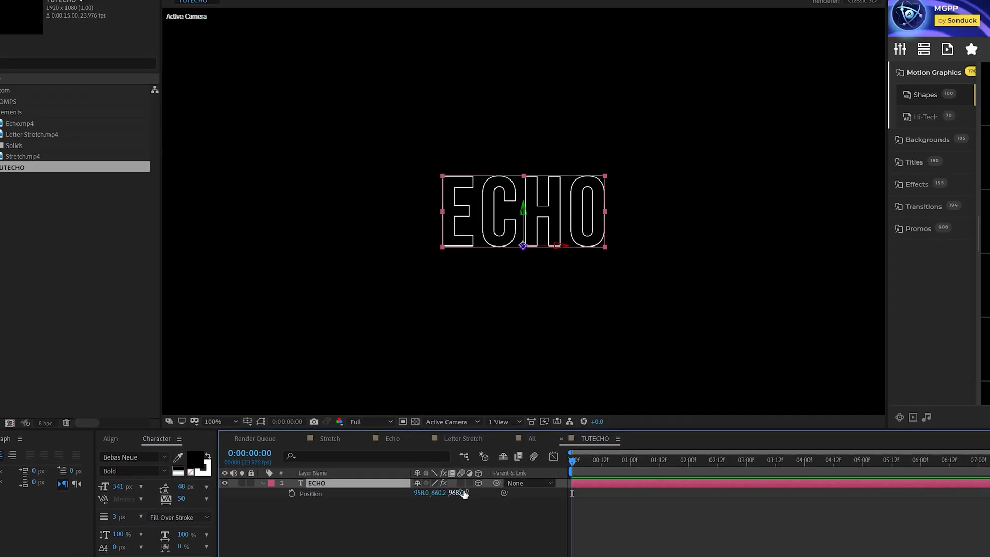
pyautogui.doubleClick(477, 482)
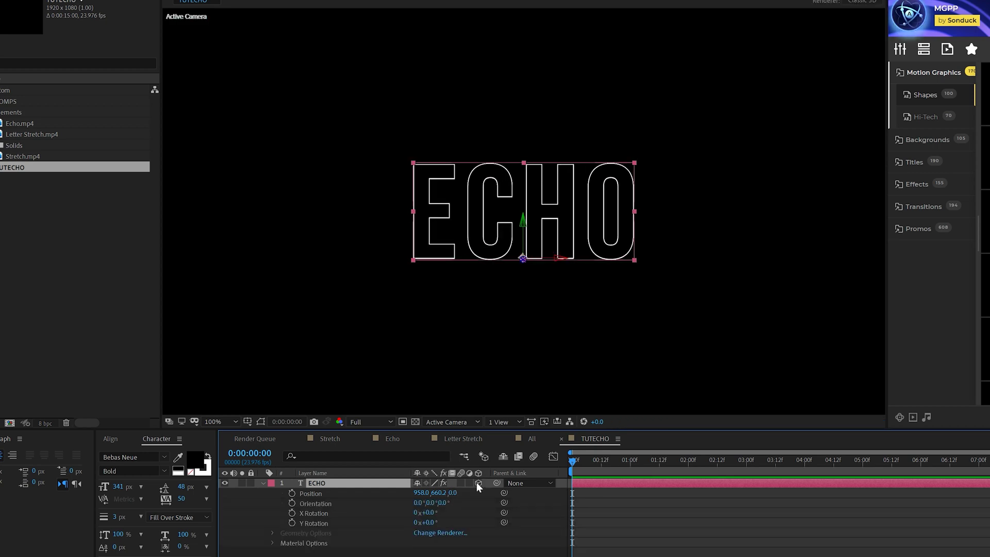
pyautogui.click(434, 536)
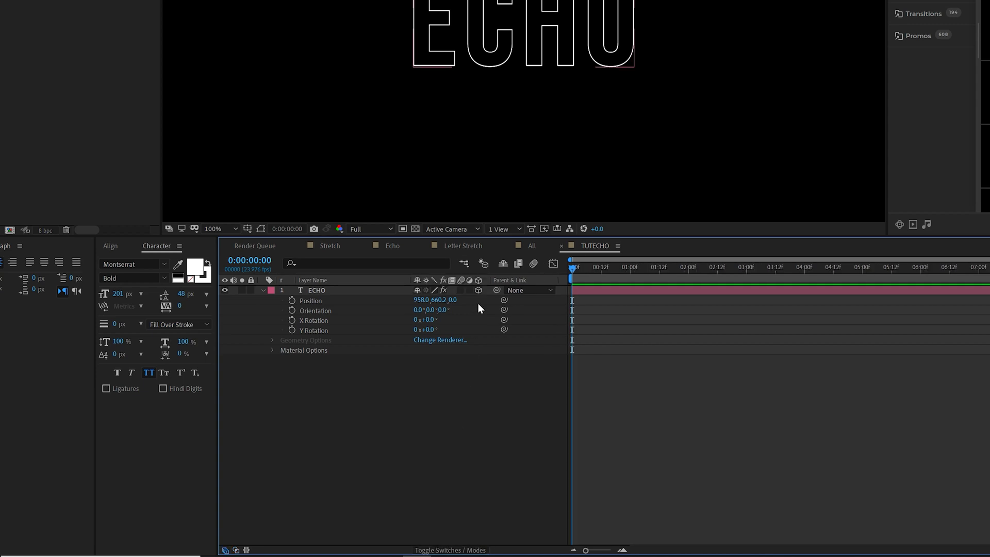
pyautogui.press(',')
pyautogui.click(292, 432)
# Step: Push the ECHO text back in depth to about 314 on the first keyframe
pyautogui.press('u')
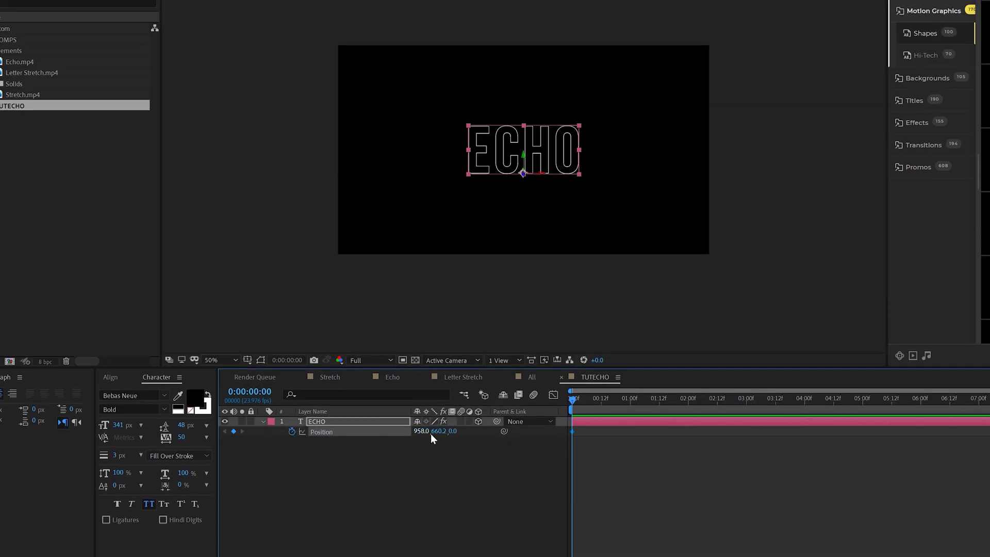
pyautogui.moveTo(505, 430); pyautogui.dragTo(571, 431)
pyautogui.press('.')
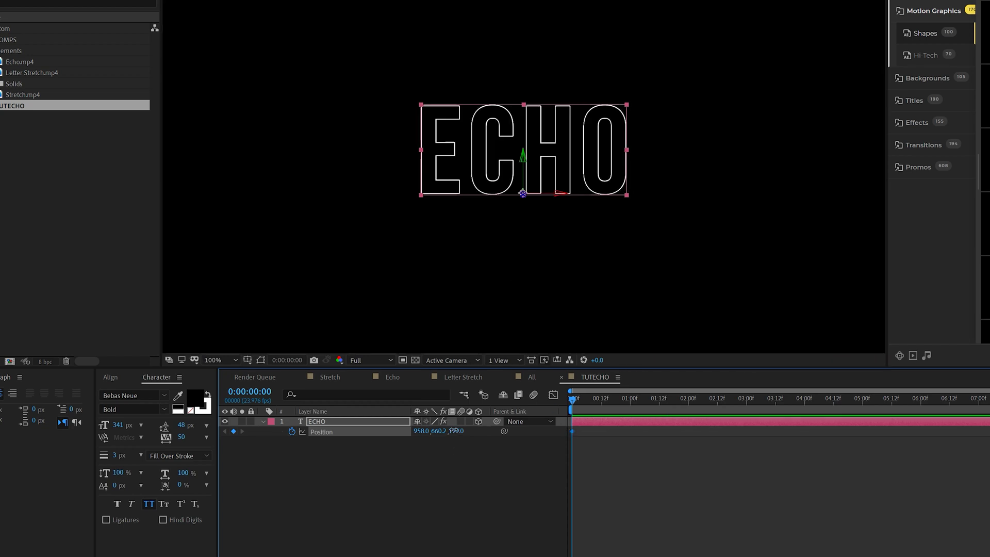
pyautogui.moveTo(453, 430); pyautogui.dragTo(487, 430)
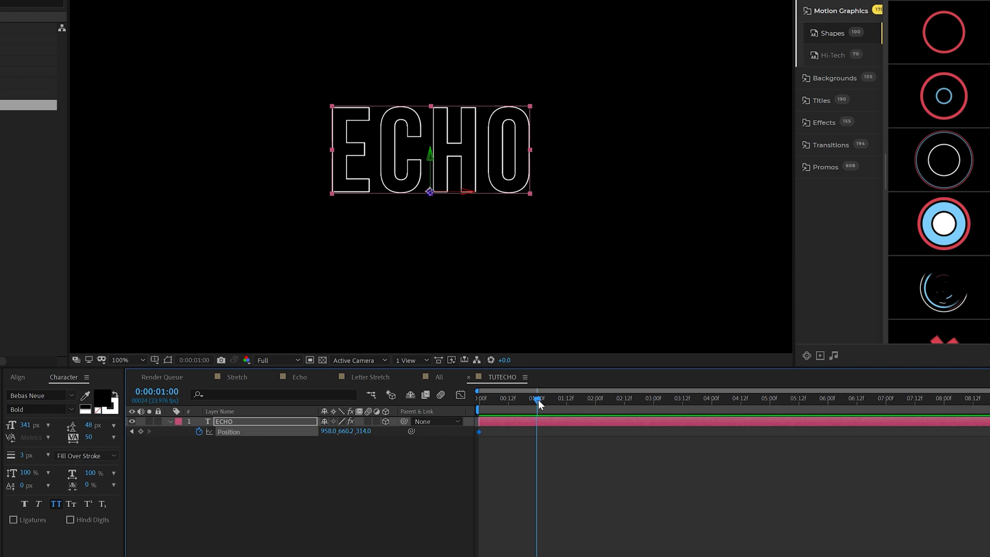
pyautogui.press(',')
# Step: At 1 second, move the ECHO text lower-left and bring it closer to depth -241
pyautogui.moveTo(427, 171); pyautogui.dragTo(336, 223)
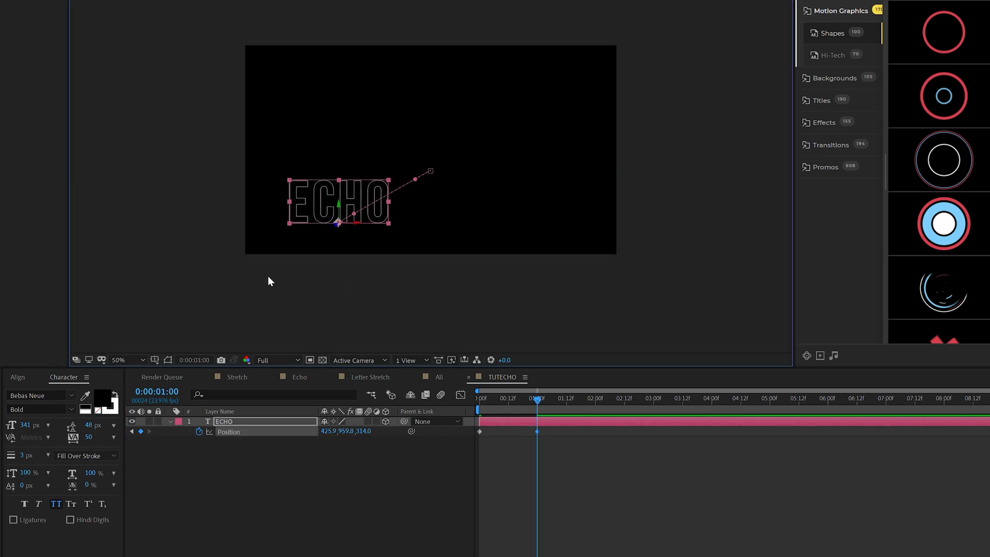
pyautogui.moveTo(364, 435); pyautogui.dragTo(58, 447)
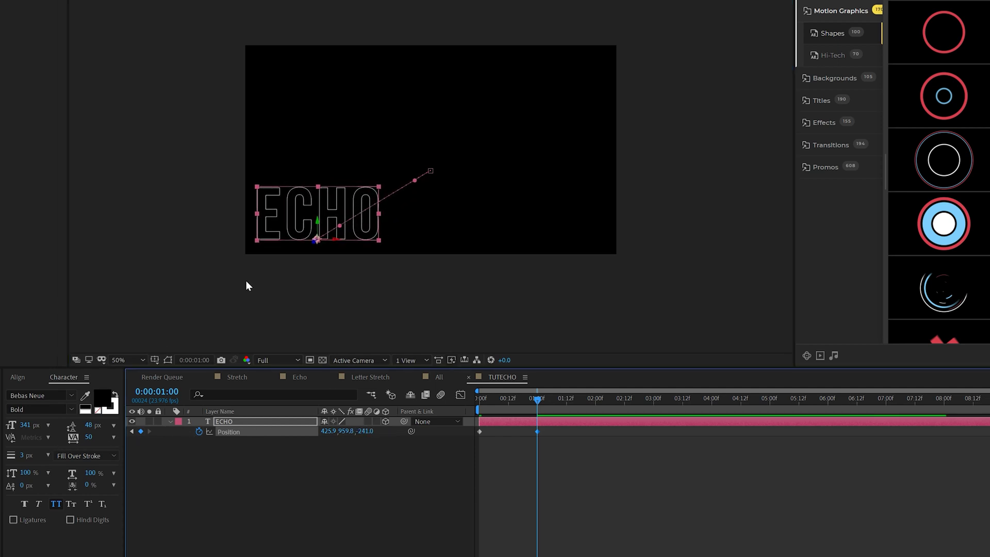
pyautogui.moveTo(309, 241); pyautogui.dragTo(314, 240)
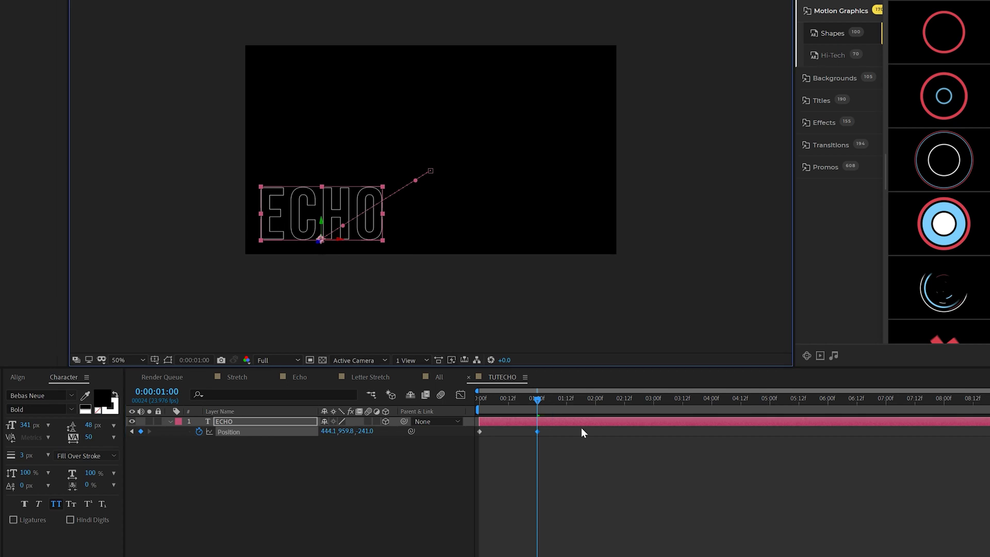
# Step: Move ECHO right at 2 seconds, then higher and back to depth 307 at 3 seconds, and preview
pyautogui.moveTo(588, 405); pyautogui.dragTo(595, 405)
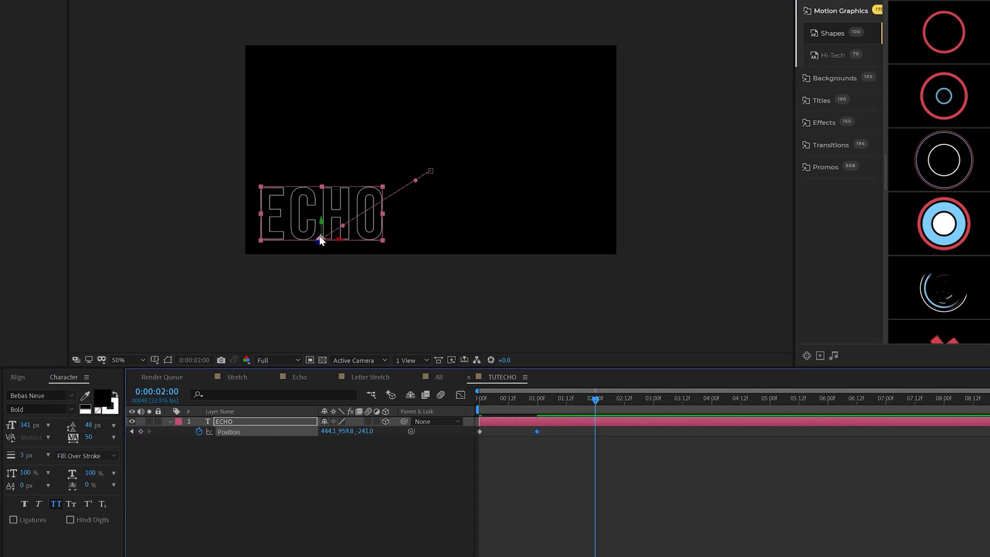
pyautogui.moveTo(320, 236); pyautogui.dragTo(517, 240)
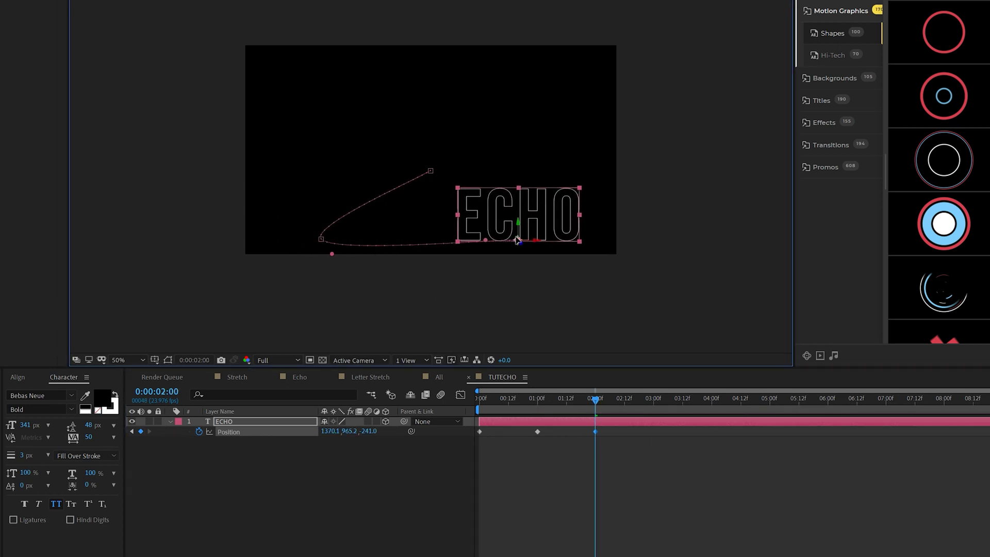
pyautogui.click(654, 405)
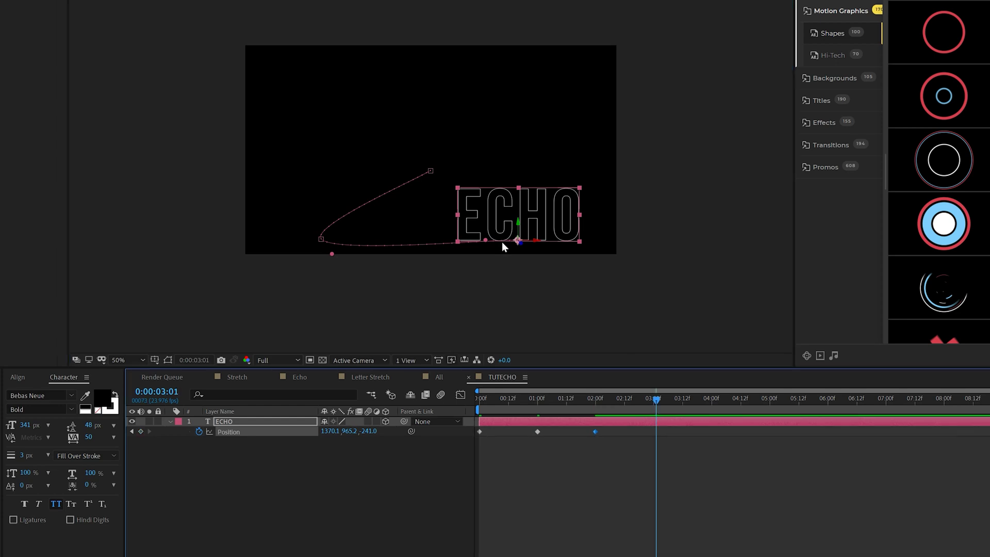
pyautogui.moveTo(512, 240); pyautogui.dragTo(514, 178)
pyautogui.moveTo(367, 432); pyautogui.dragTo(702, 445)
pyautogui.press('space')
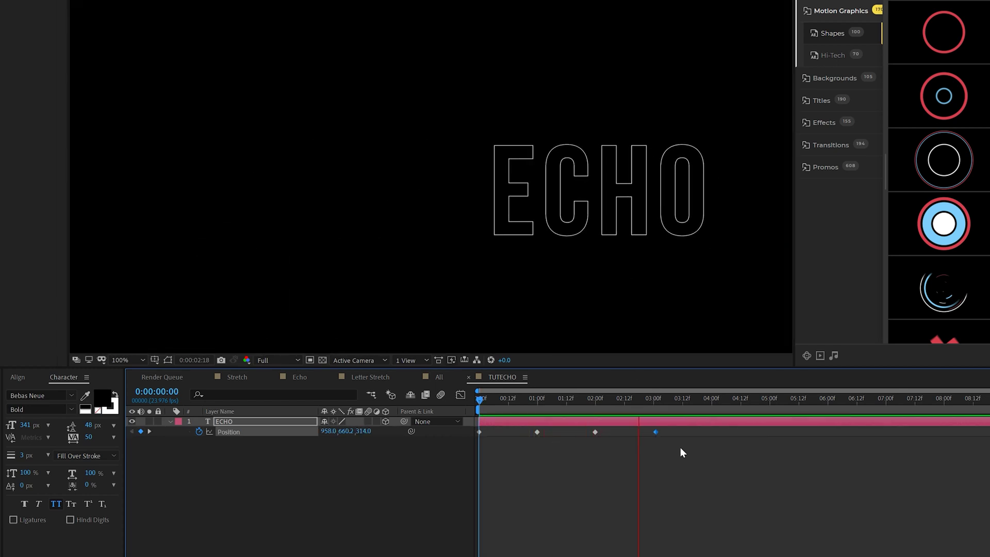
# Step: Set the middle Position keyframes to Rove Across Time and move the last keyframe to 5 seconds
pyautogui.moveTo(696, 430); pyautogui.dragTo(479, 431)
pyautogui.rightClick(478, 431)
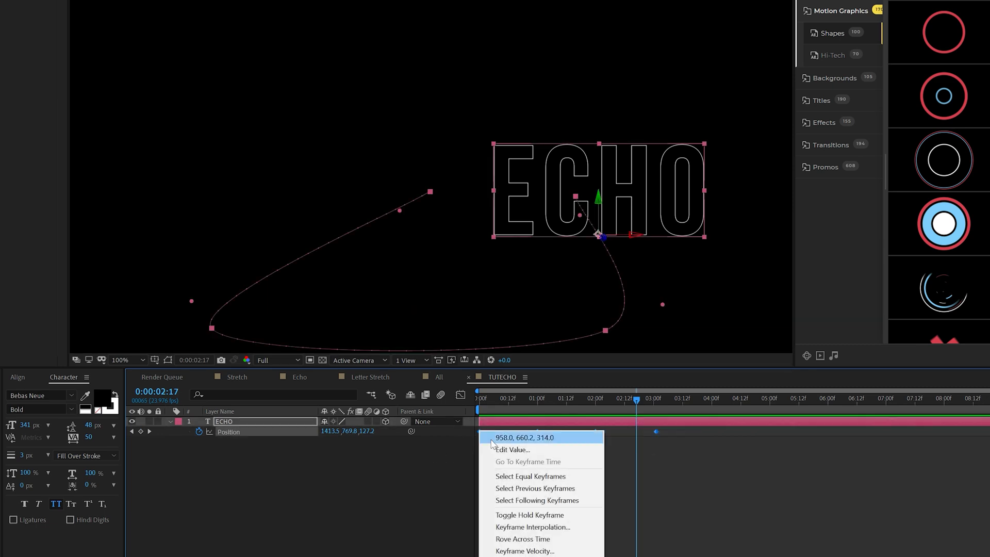
pyautogui.click(508, 539)
pyautogui.click(635, 516)
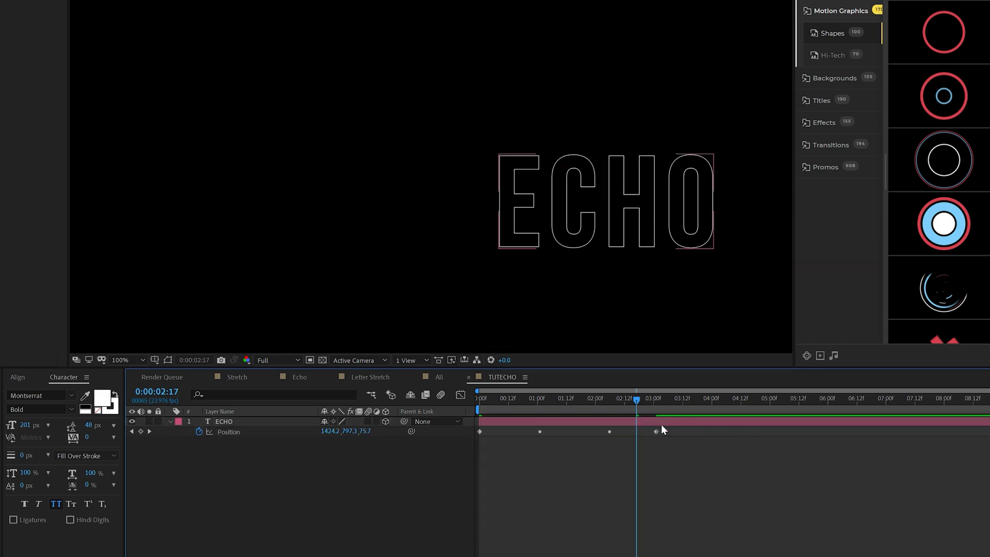
pyautogui.moveTo(657, 429); pyautogui.dragTo(774, 433)
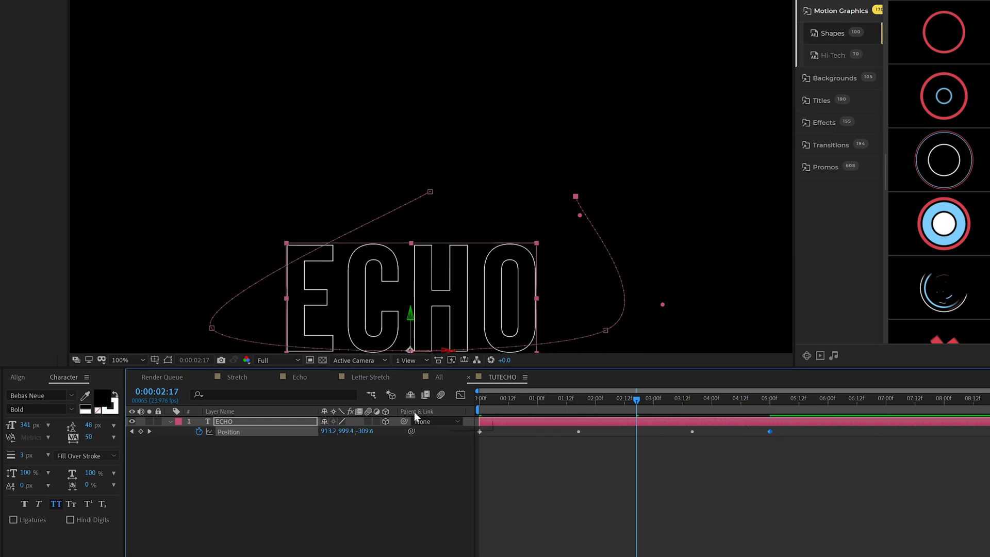
# Step: Apply Time > Echo to ECHO with Composite In Front and 33 echoes, then preview
pyautogui.click(219, 420)
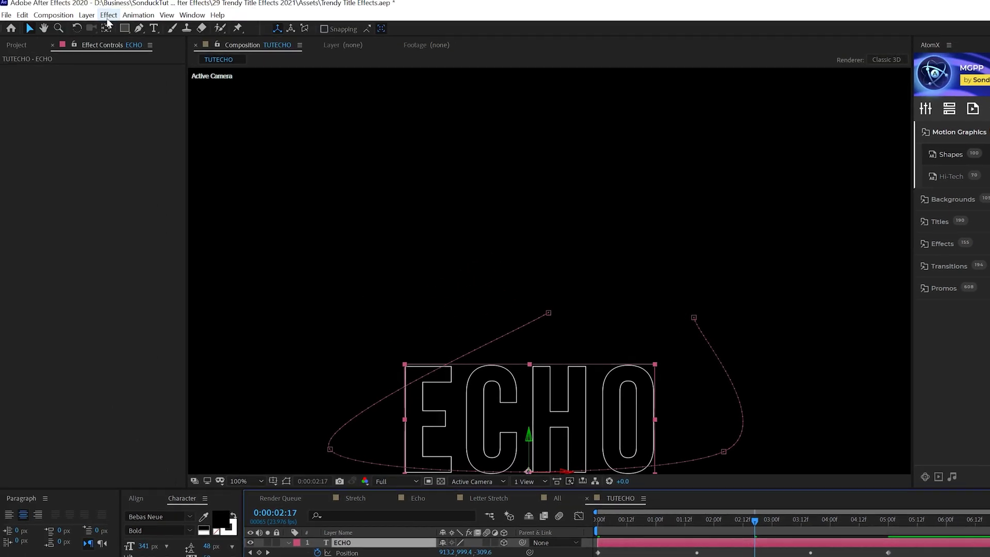
pyautogui.click(108, 15)
pyautogui.moveTo(207, 353)
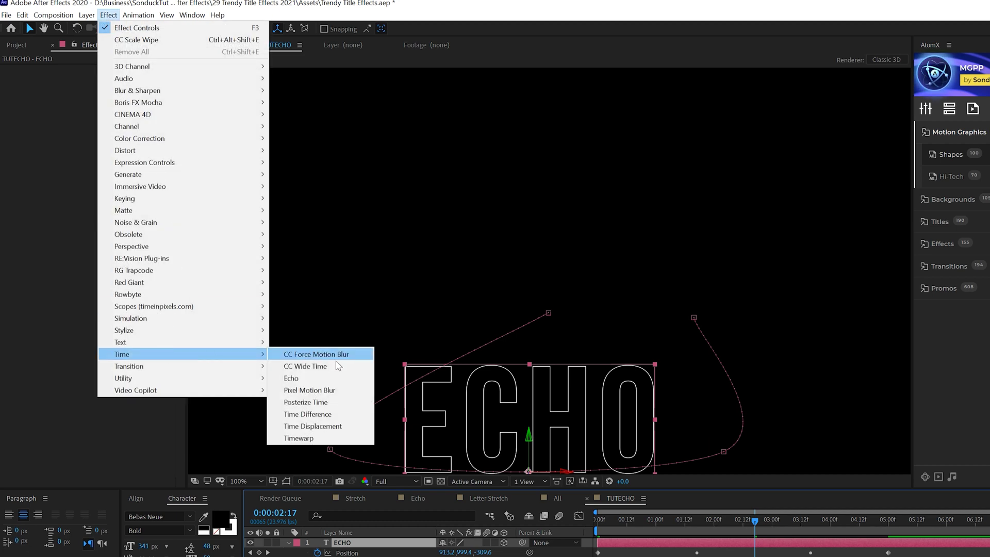
pyautogui.click(289, 377)
pyautogui.click(114, 192)
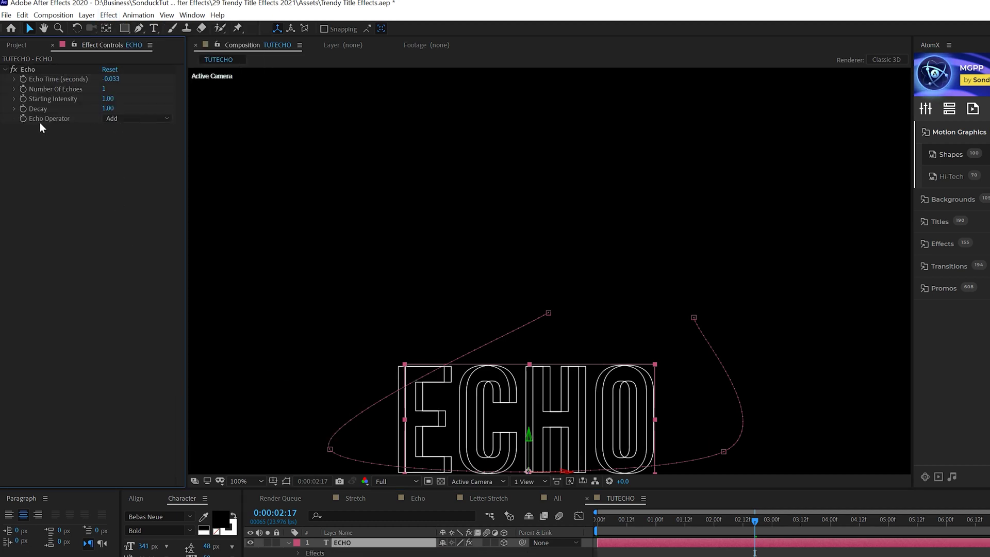
pyautogui.click(119, 119)
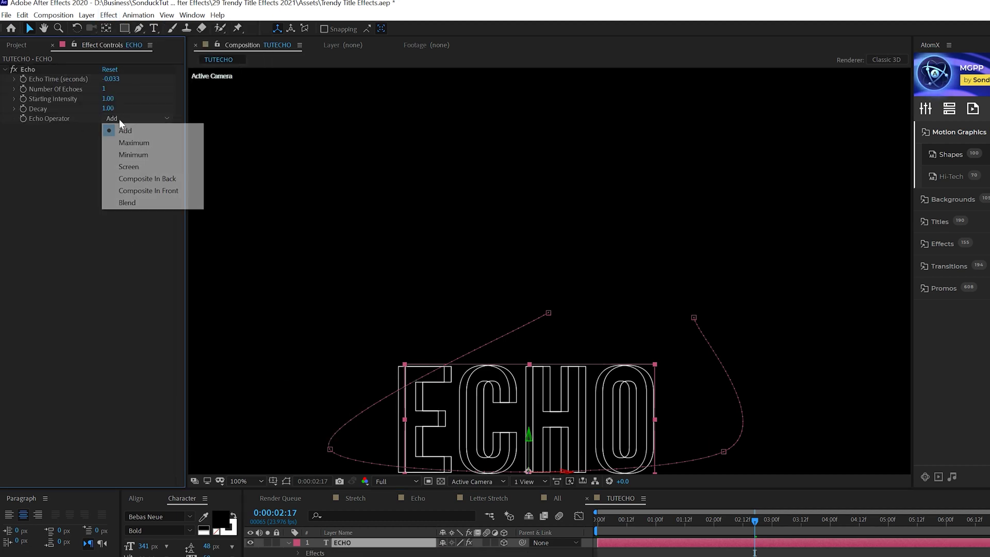
pyautogui.click(150, 191)
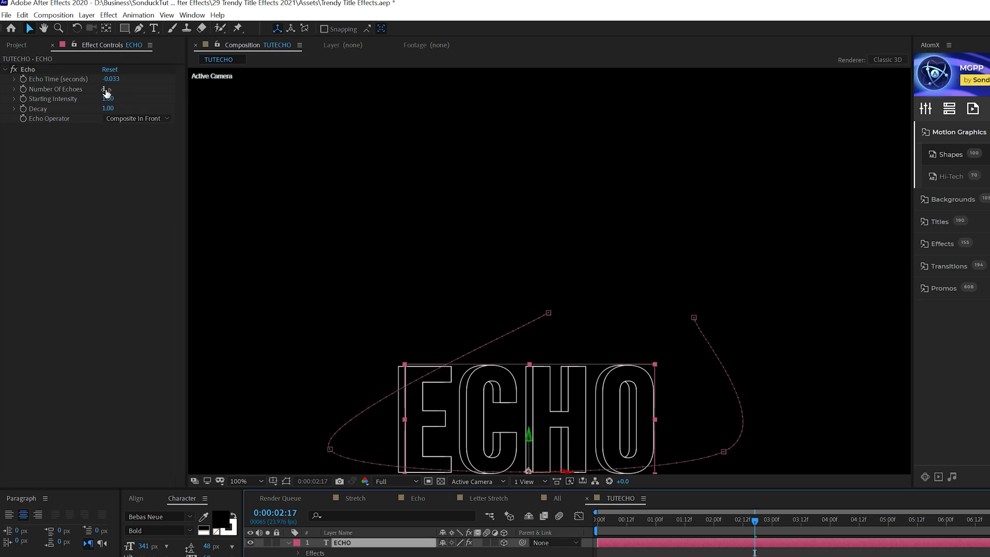
pyautogui.moveTo(104, 89); pyautogui.dragTo(124, 89)
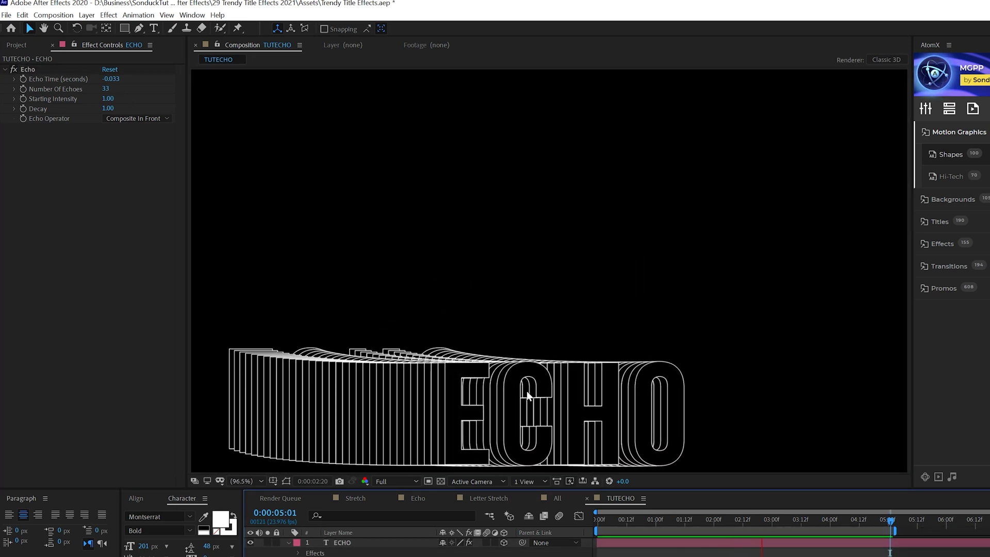
pyautogui.click(341, 543)
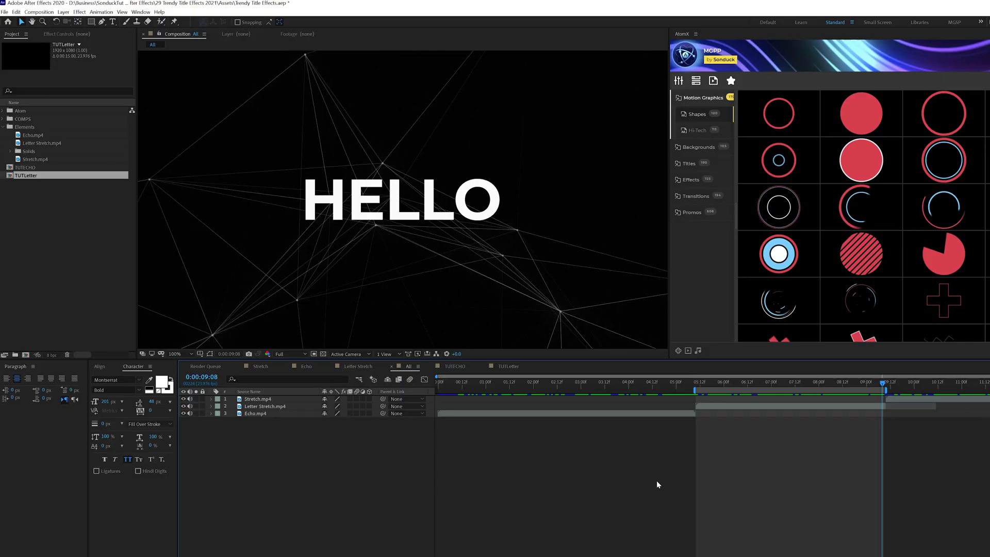
pyautogui.press('space')
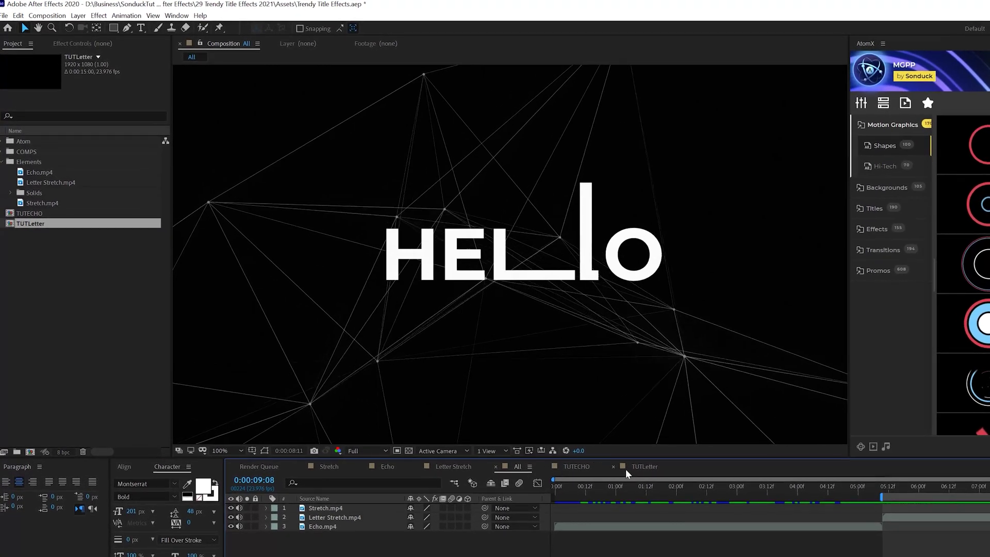
# Step: Open TUTLetter and convert the HELLO text layer into shapes with Create Shapes from Text
pyautogui.click(613, 451)
pyautogui.click(312, 508)
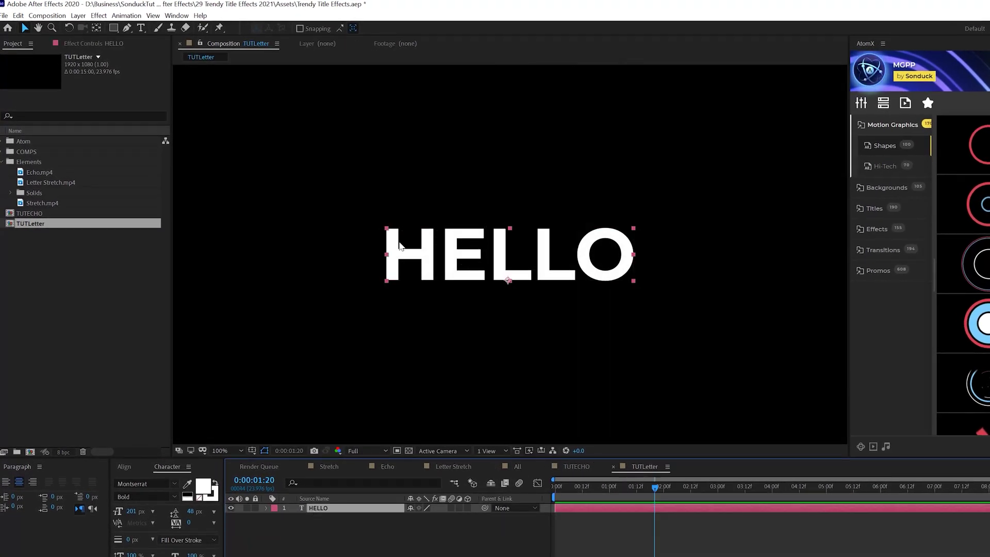
pyautogui.rightClick(322, 508)
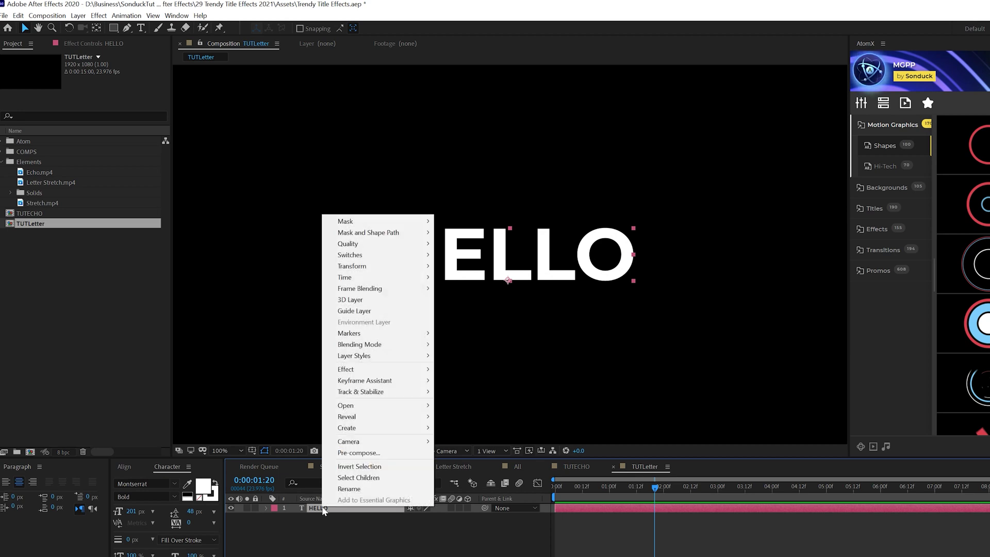
pyautogui.moveTo(374, 430)
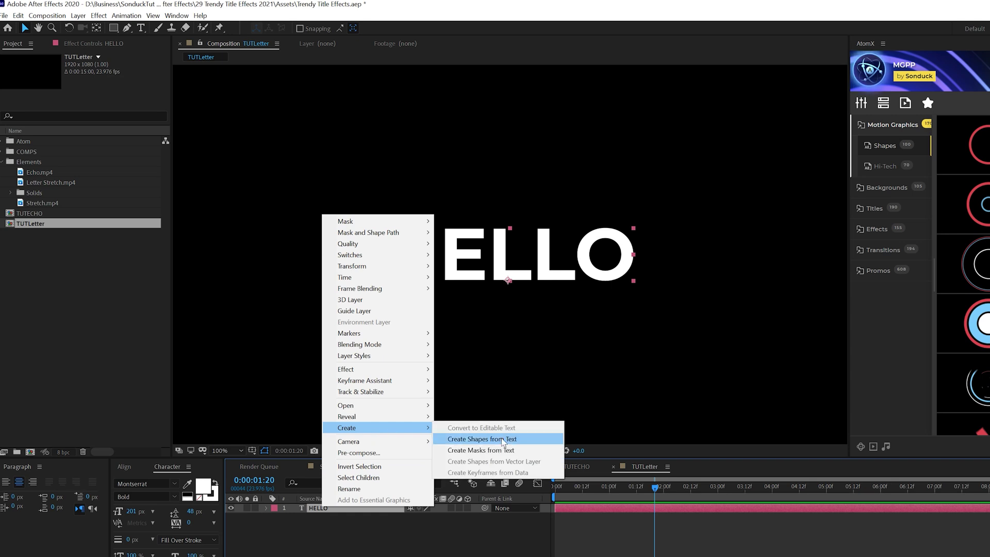
pyautogui.click(471, 442)
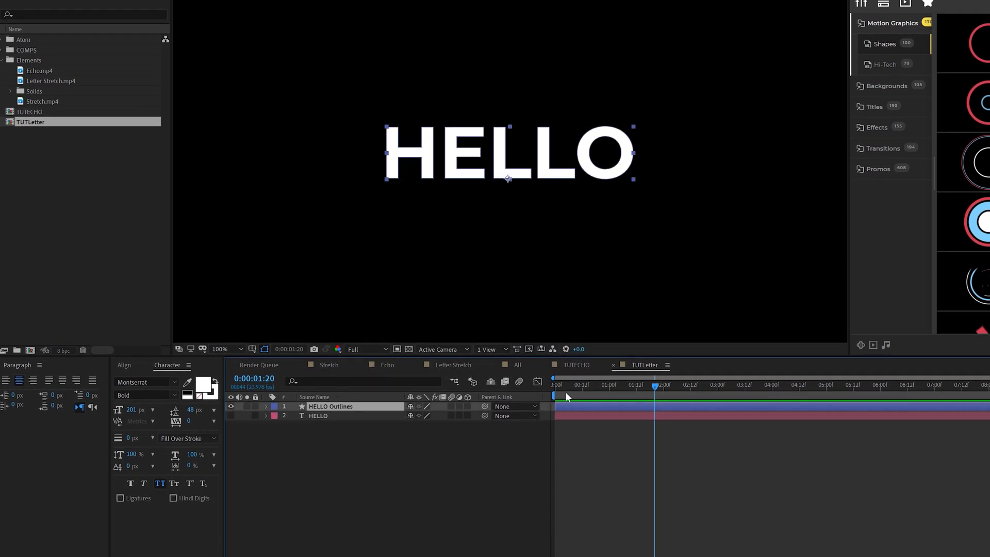
# Step: Enable Path keyframes for the H, E, both L's, and the O's outer and inner paths
pyautogui.click(329, 470)
pyautogui.click(324, 407)
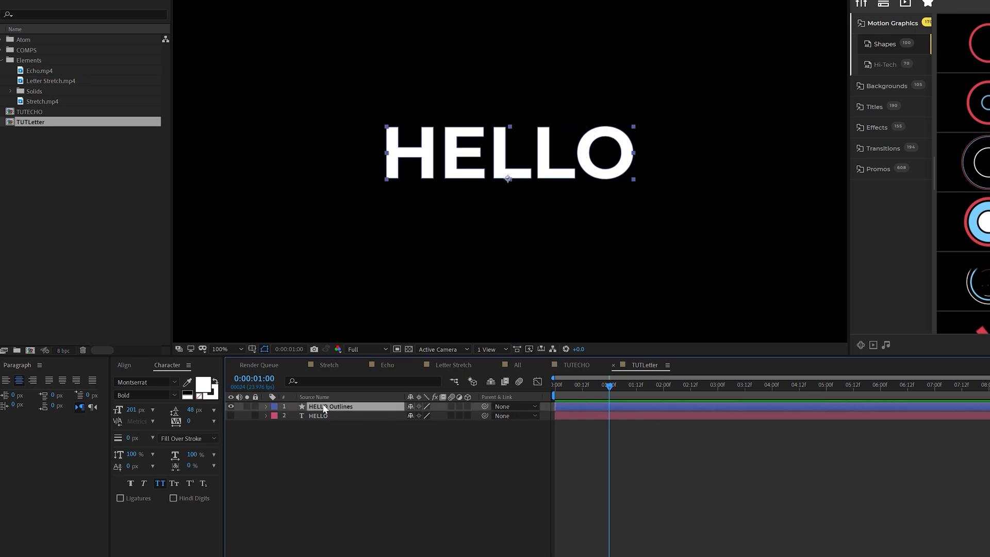
pyautogui.press('u')
pyautogui.press('u')
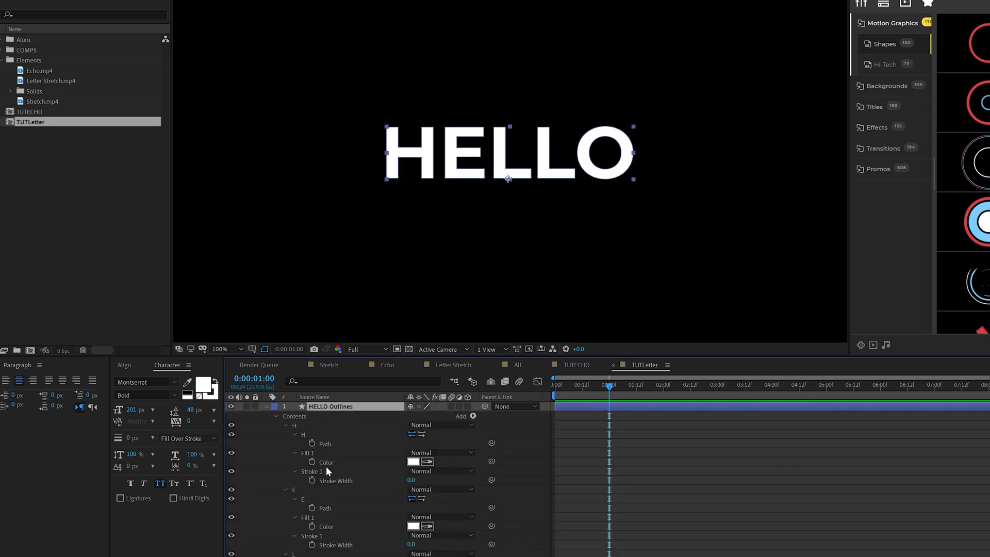
pyautogui.click(312, 444)
pyautogui.click(312, 508)
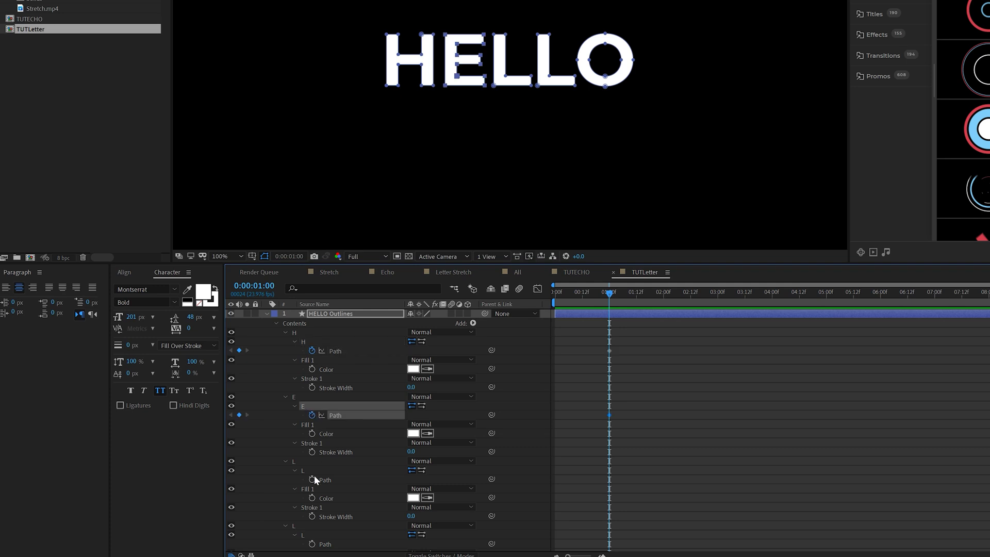
pyautogui.click(312, 480)
pyautogui.scroll(-3, 326, 453)
pyautogui.click(312, 459)
pyautogui.scroll(-2, 314, 462)
pyautogui.click(312, 464)
pyautogui.click(312, 482)
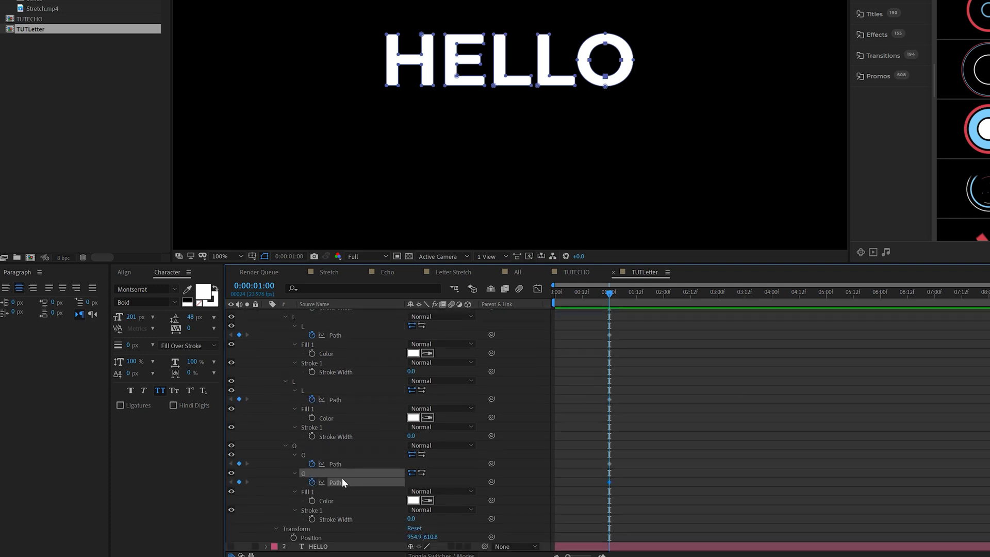
pyautogui.press('u')
pyautogui.press('u')
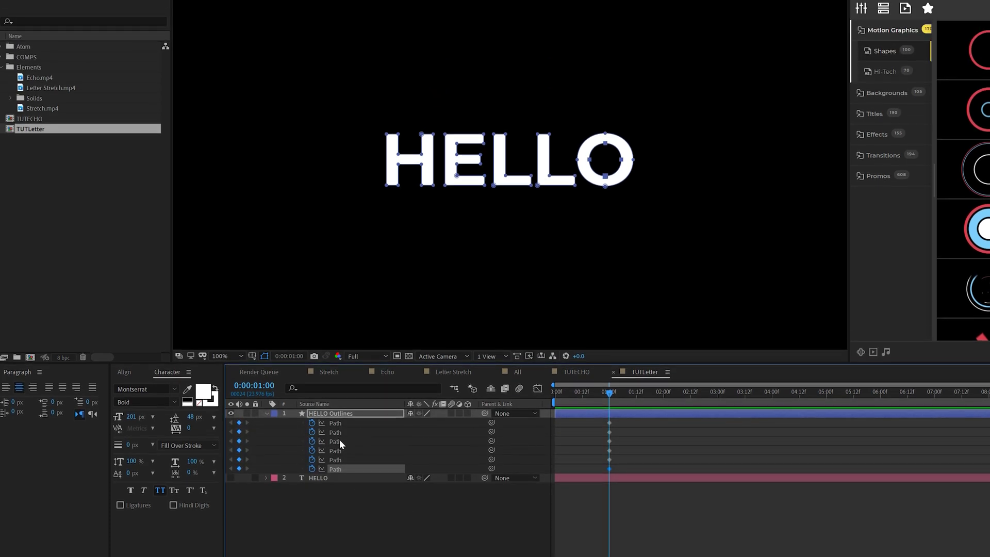
pyautogui.click(458, 498)
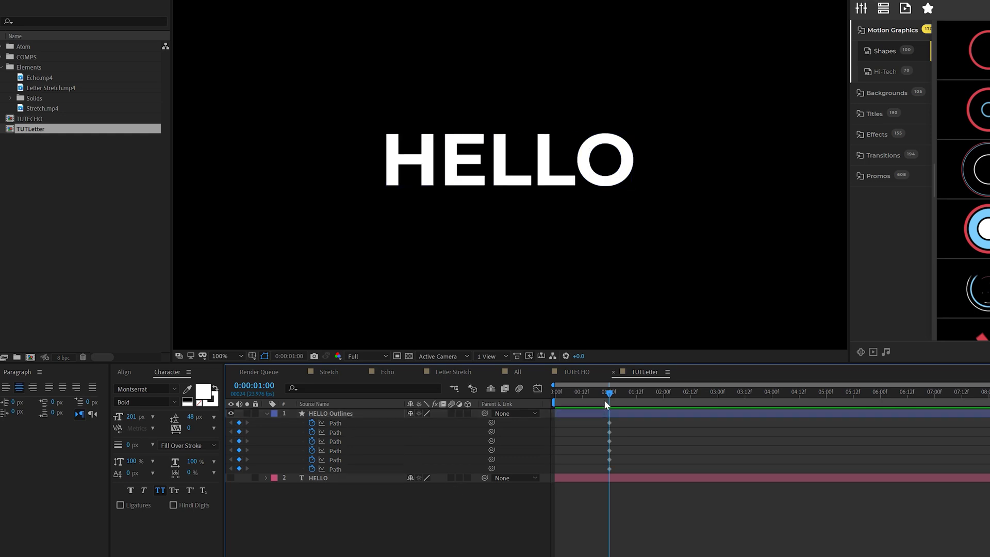
# Step: At 2 seconds, stretch the E's right-side vertices far right across the Ls
pyautogui.moveTo(609, 391); pyautogui.dragTo(664, 398)
pyautogui.press('pageup')
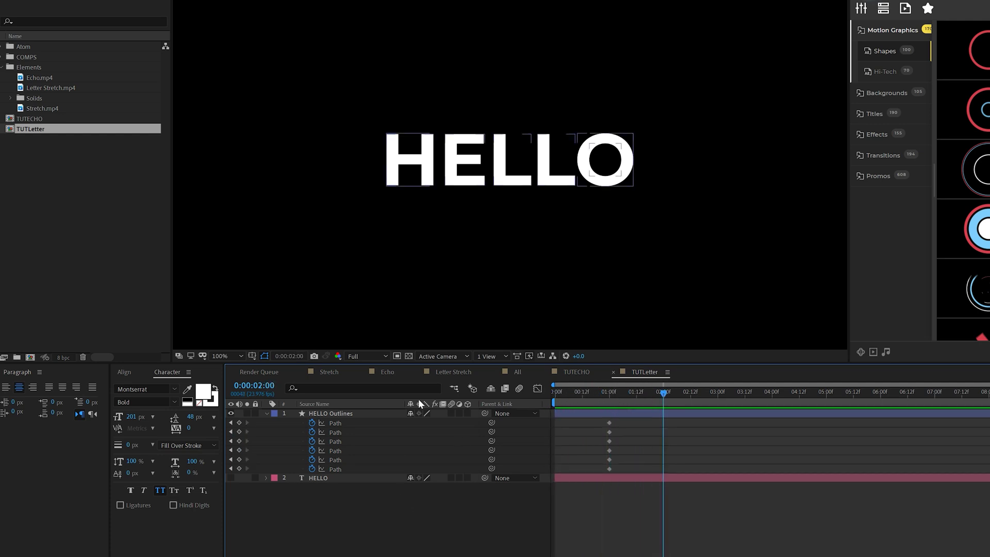
pyautogui.click(336, 434)
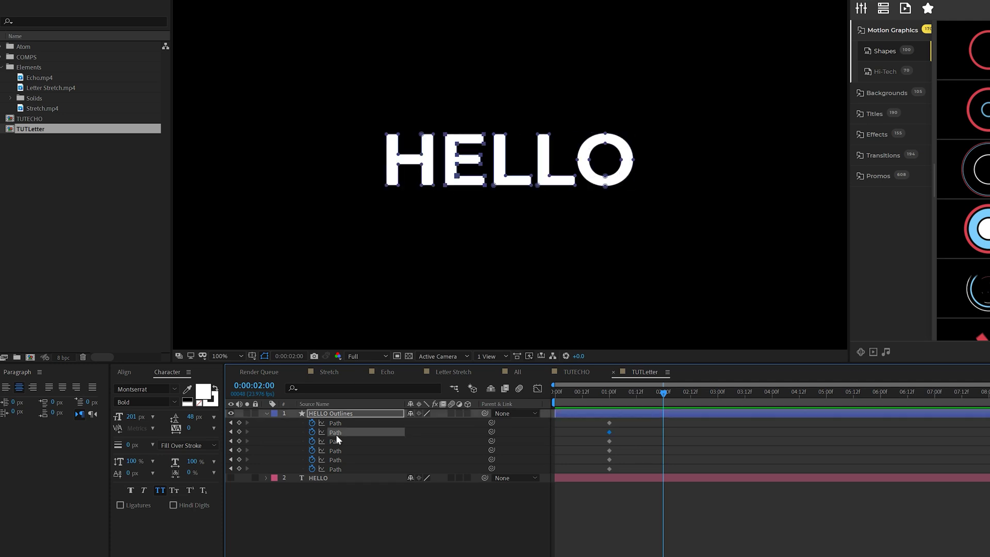
pyautogui.press('.')
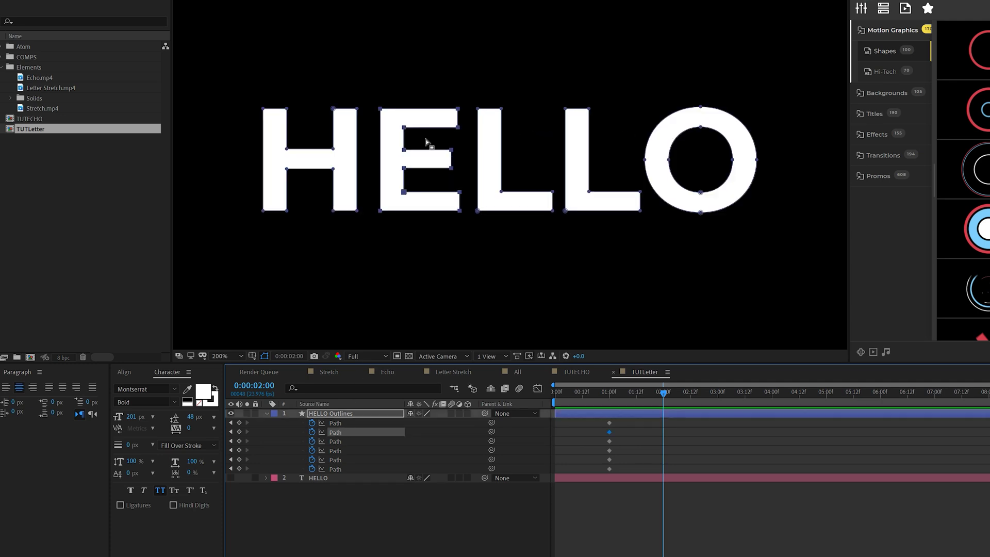
pyautogui.click(458, 109)
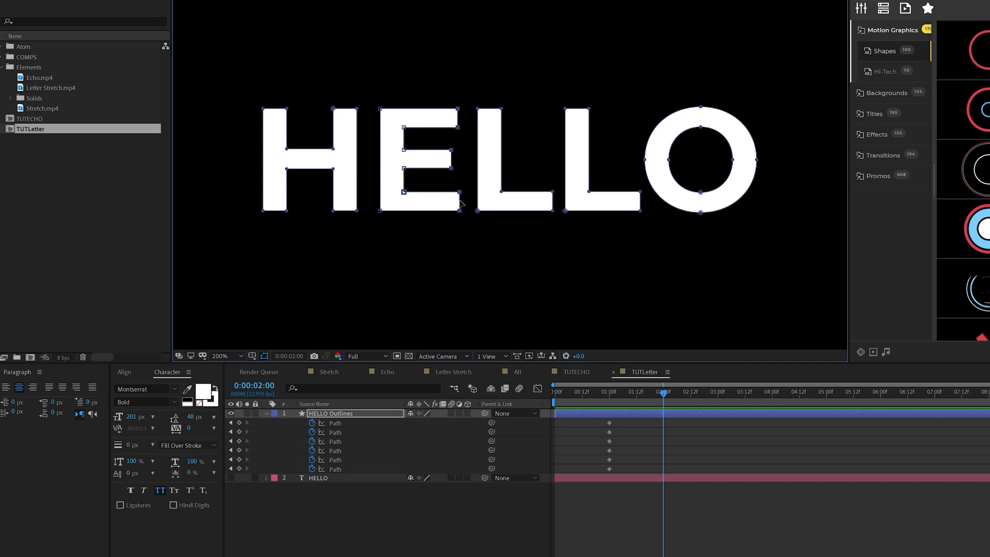
pyautogui.moveTo(460, 194); pyautogui.dragTo(648, 195)
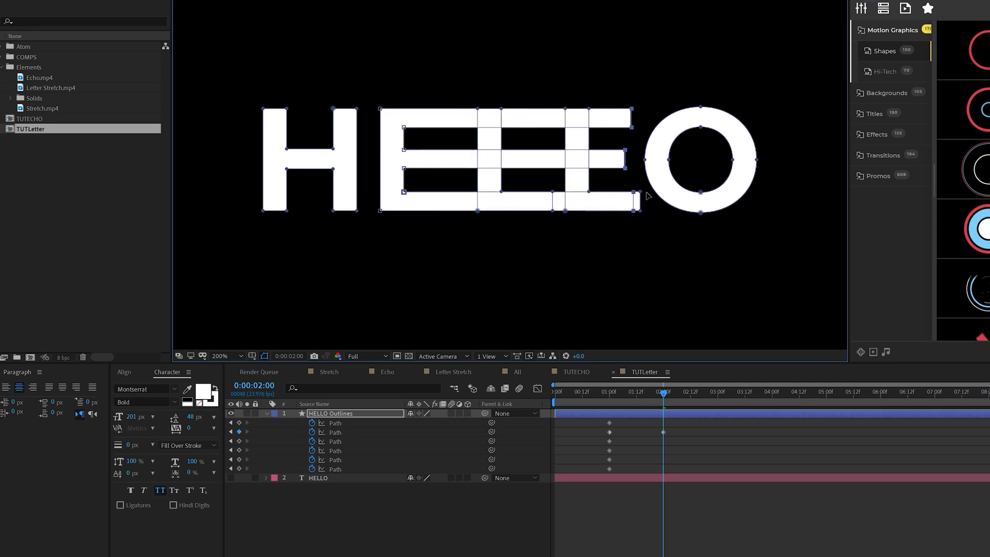
# Step: Shift the L, L and O paths right past the stretched E and return to 100% view
pyautogui.click(345, 439)
pyautogui.keyDown('shift'); pyautogui.click(347, 450); pyautogui.keyUp('shift')
pyautogui.keyDown('shift'); pyautogui.click(347, 466); pyautogui.keyUp('shift')
pyautogui.keyDown('shift'); pyautogui.click(351, 460); pyautogui.keyUp('shift')
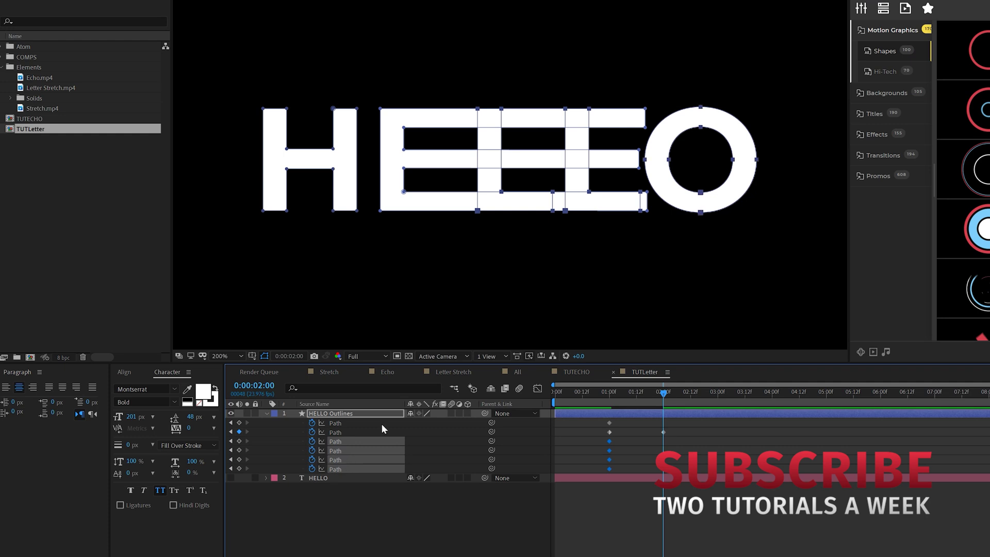
pyautogui.moveTo(700, 111); pyautogui.dragTo(814, 125)
pyautogui.click(407, 511)
pyautogui.press(',')
pyautogui.click(691, 388)
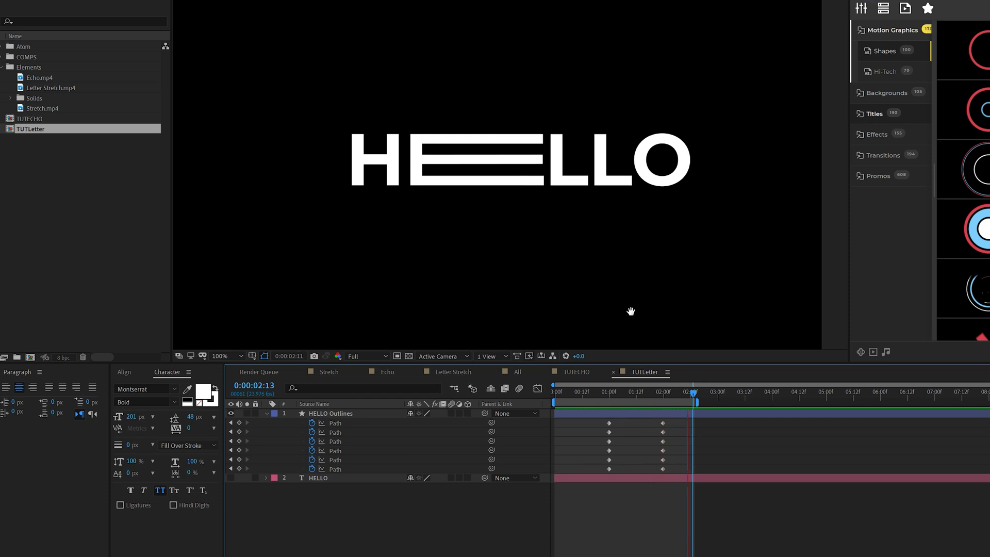
# Step: Add holding path keyframes at 02:12, copy the normal 01:00 shapes to 03:00, and preview
pyautogui.moveTo(664, 395); pyautogui.dragTo(691, 393)
pyautogui.moveTo(243, 431); pyautogui.dragTo(240, 470)
pyautogui.click(239, 469)
pyautogui.click(697, 394)
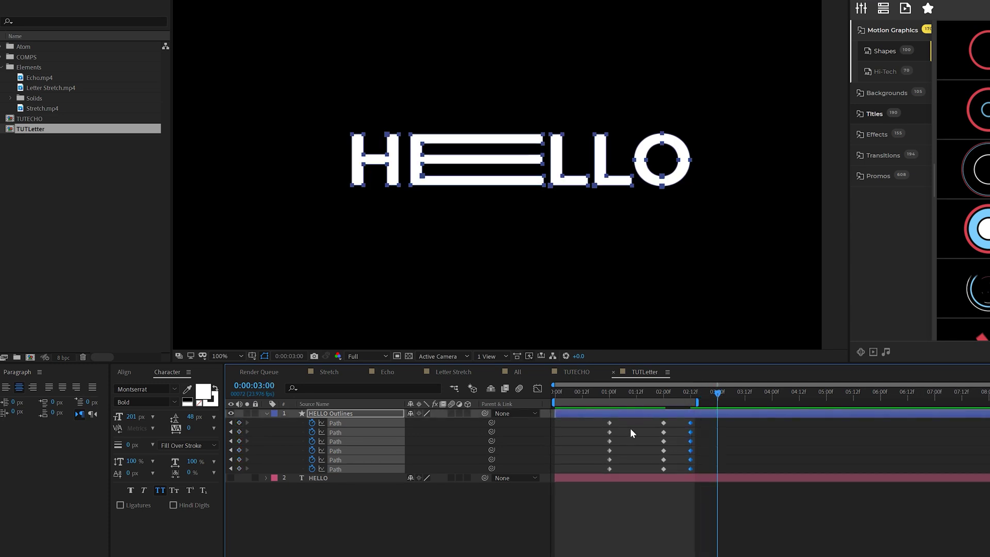
pyautogui.moveTo(603, 418); pyautogui.dragTo(624, 467)
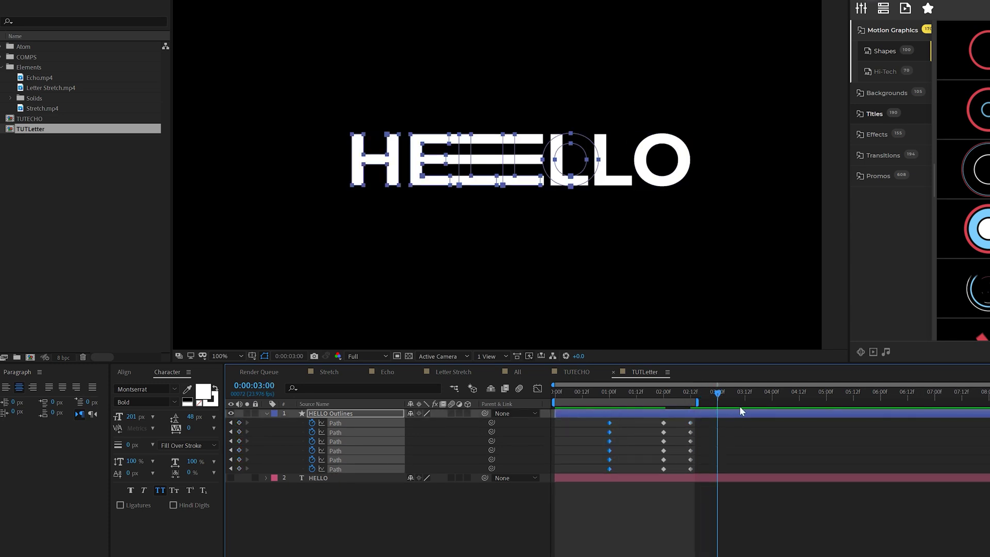
pyautogui.hotkey('ctrl', 'v')
pyautogui.moveTo(697, 401); pyautogui.dragTo(776, 402)
pyautogui.press('space')
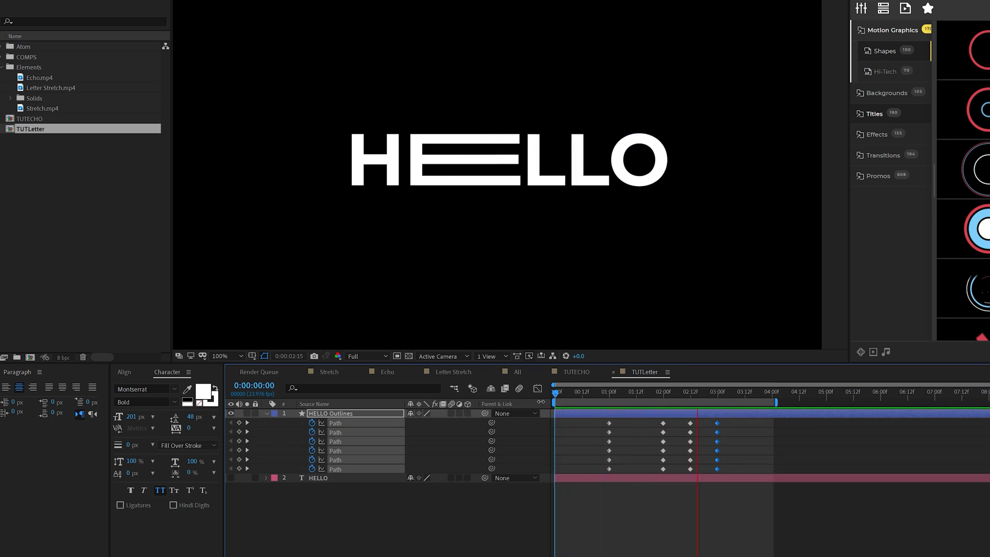
pyautogui.press('space')
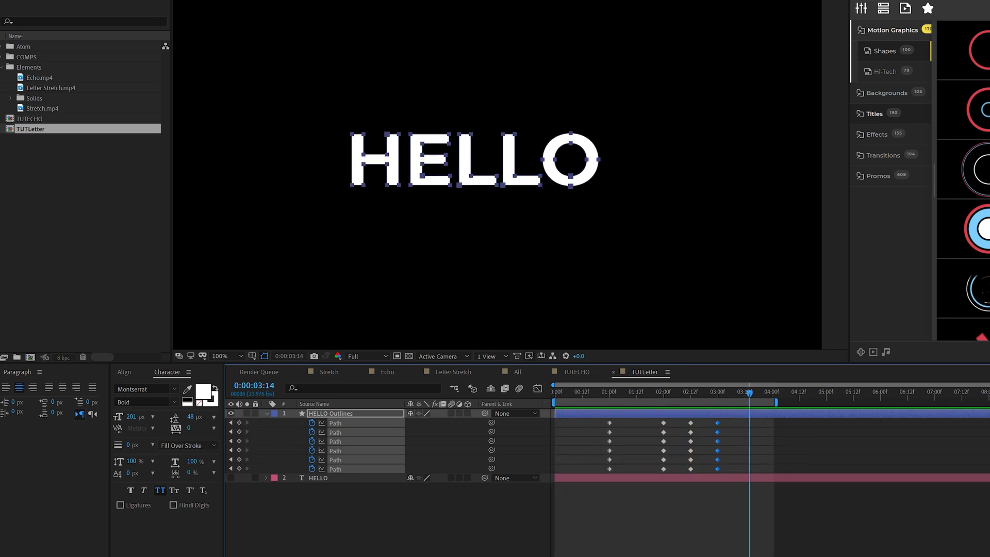
pyautogui.press('F2')
# Step: Stretch the H tall at 03:13 and apply Easy Ease to all path keyframes
pyautogui.moveTo(716, 395); pyautogui.dragTo(747, 395)
pyautogui.click(335, 423)
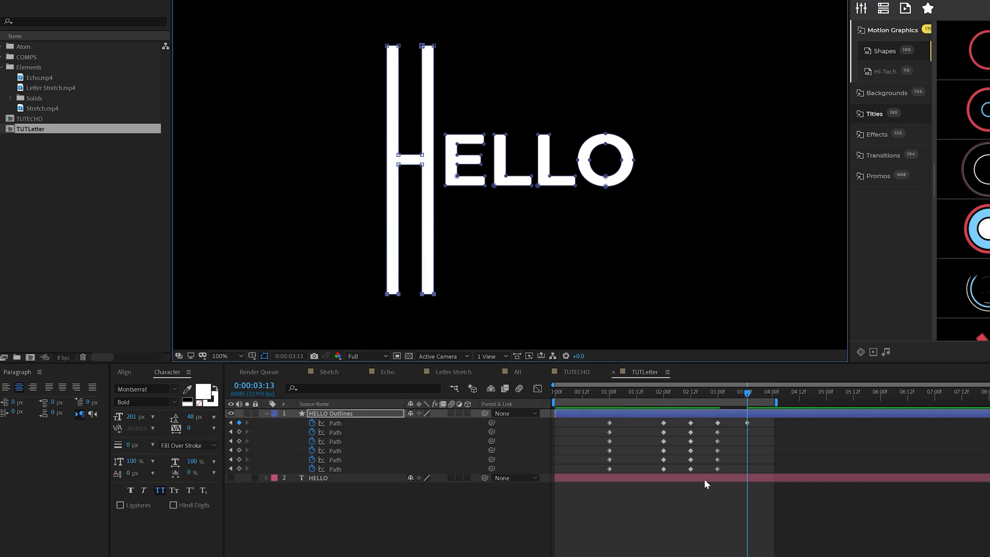
pyautogui.moveTo(784, 421); pyautogui.dragTo(579, 479)
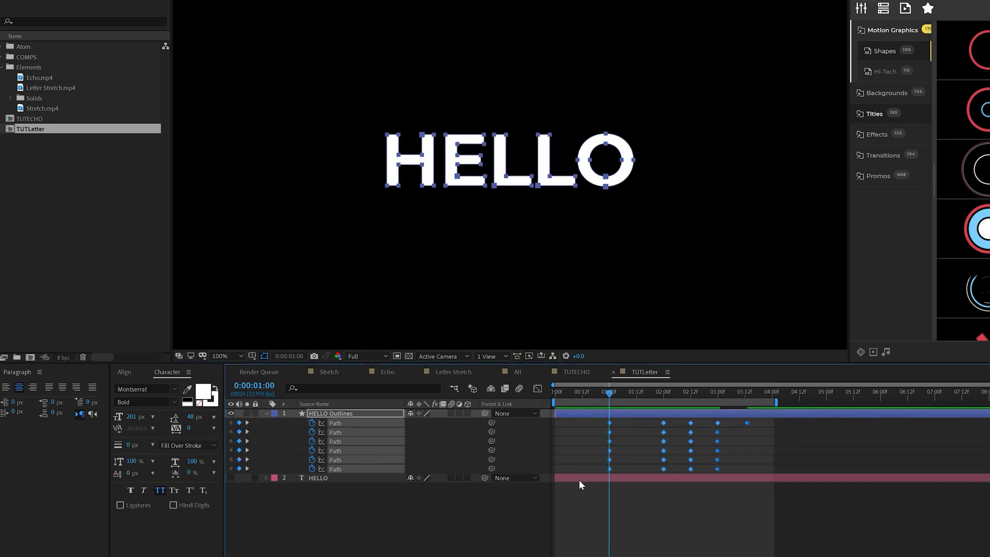
pyautogui.press('F9')
# Step: In the Graph Editor, steepen the start of the E and L path speed curves
pyautogui.click(537, 388)
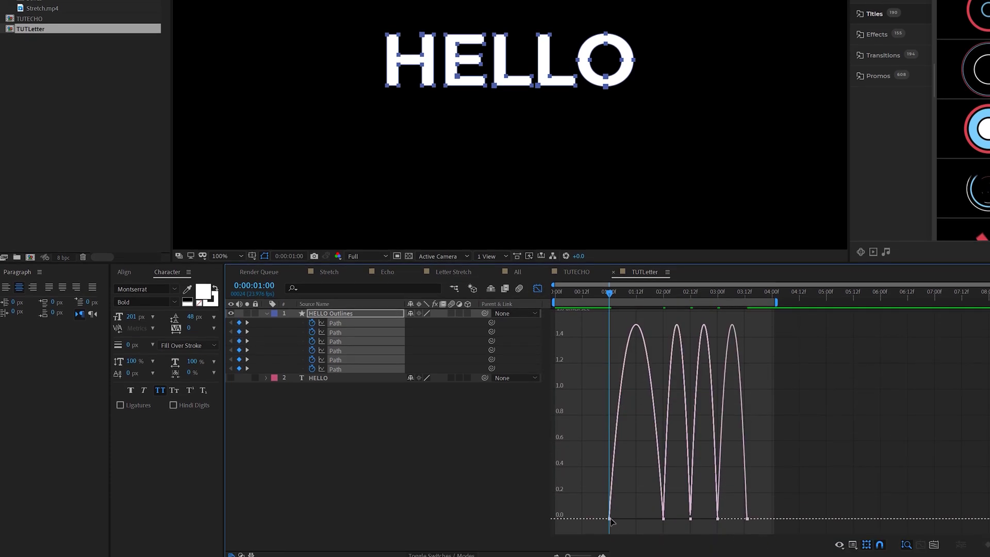
pyautogui.click(335, 331)
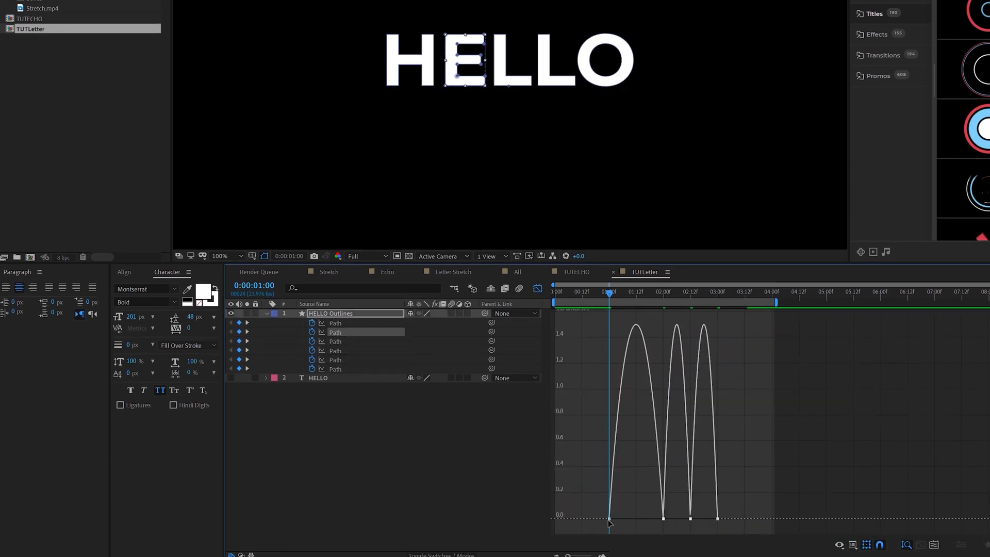
pyautogui.moveTo(618, 518); pyautogui.dragTo(643, 519)
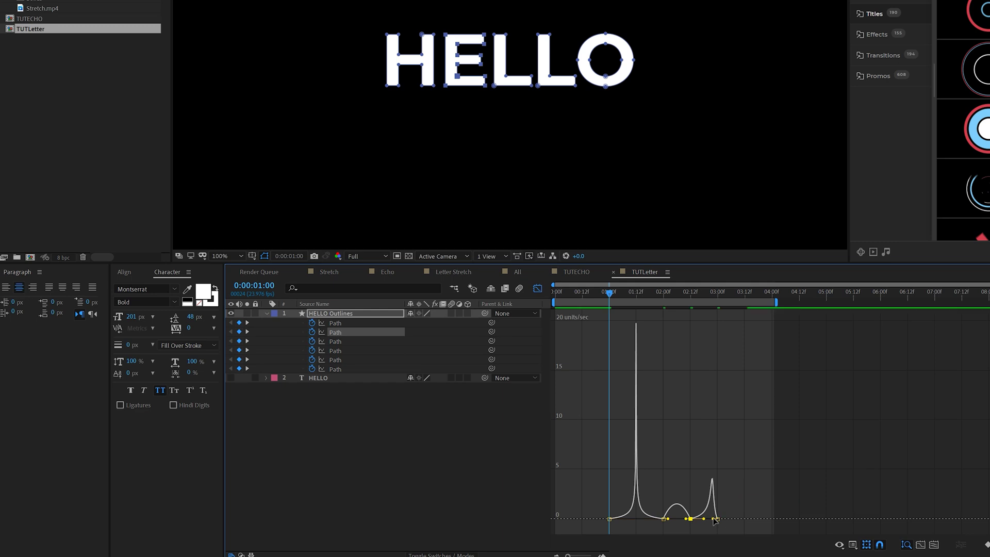
pyautogui.click(344, 341)
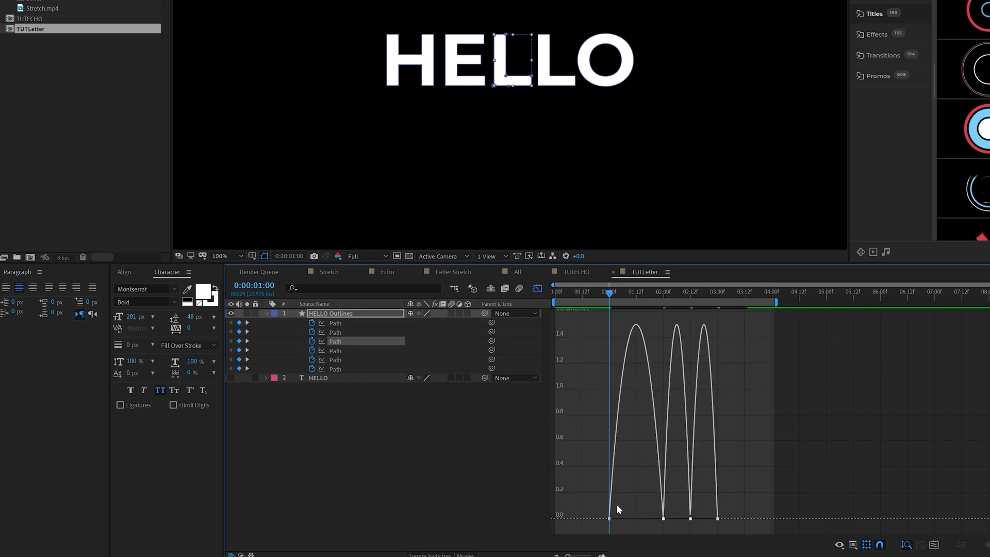
pyautogui.moveTo(618, 519); pyautogui.dragTo(636, 519)
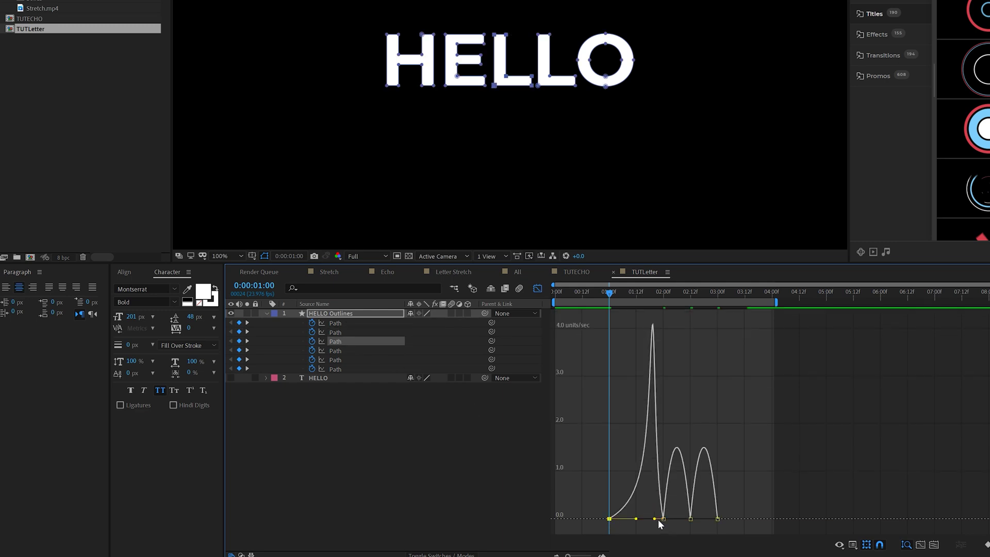
# Step: Return to the keyframe view and play the finished animation from the start
pyautogui.hotkey('shift', 'F3')
pyautogui.press('Home')
pyautogui.press('space')
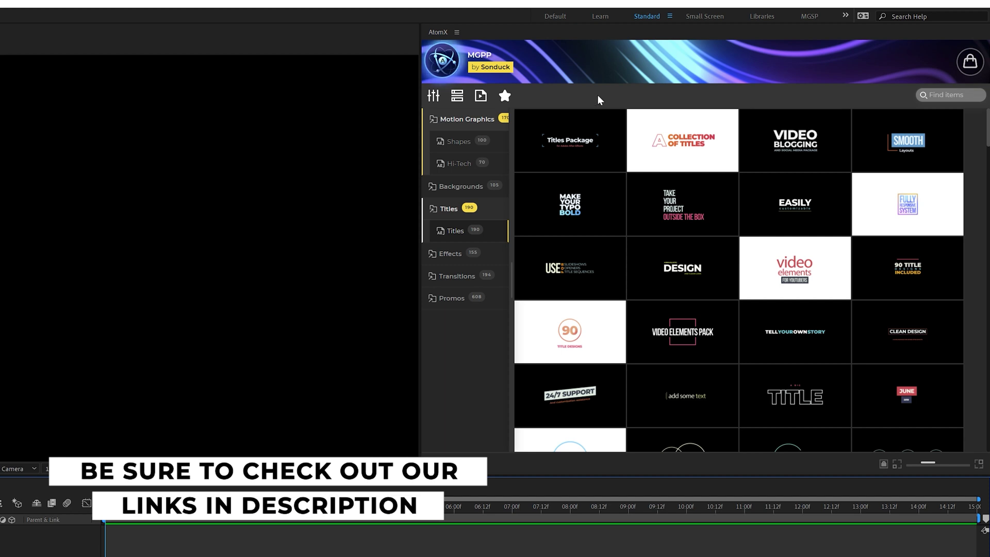
# Step: Widen the AtomX category list, scroll the Titles grid to SERIES, and add that template
pyautogui.moveTo(510, 252); pyautogui.dragTo(520, 252)
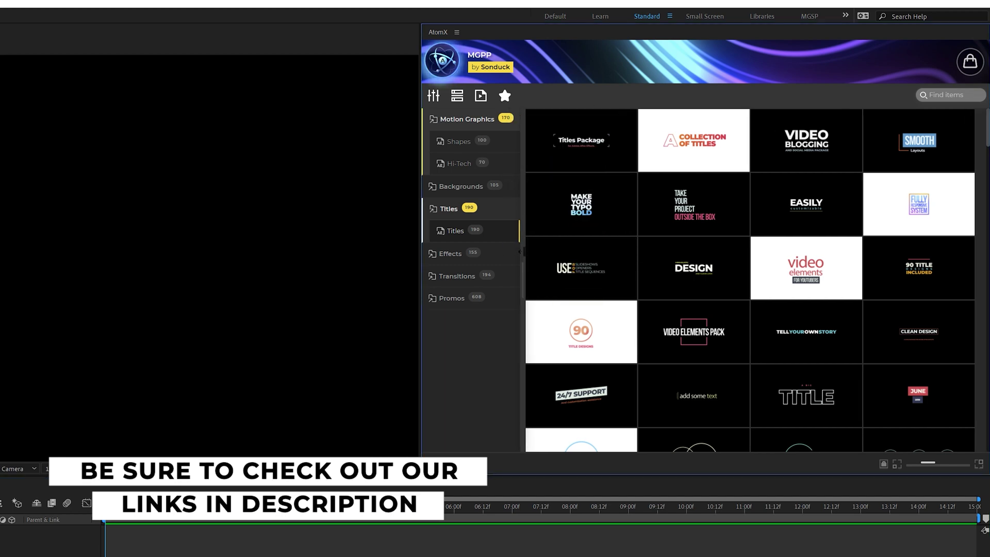
pyautogui.moveTo(573, 153)
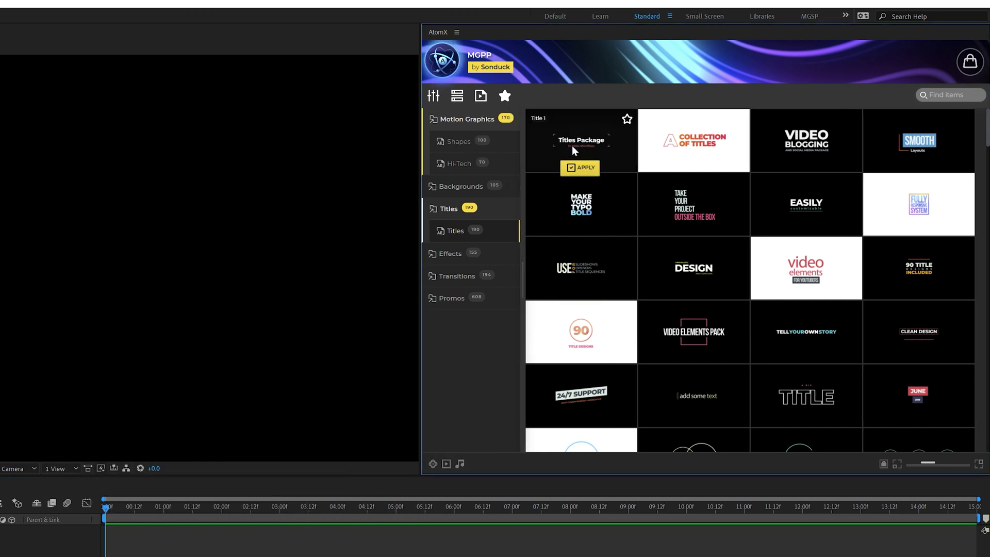
pyautogui.scroll(-10, 627, 339)
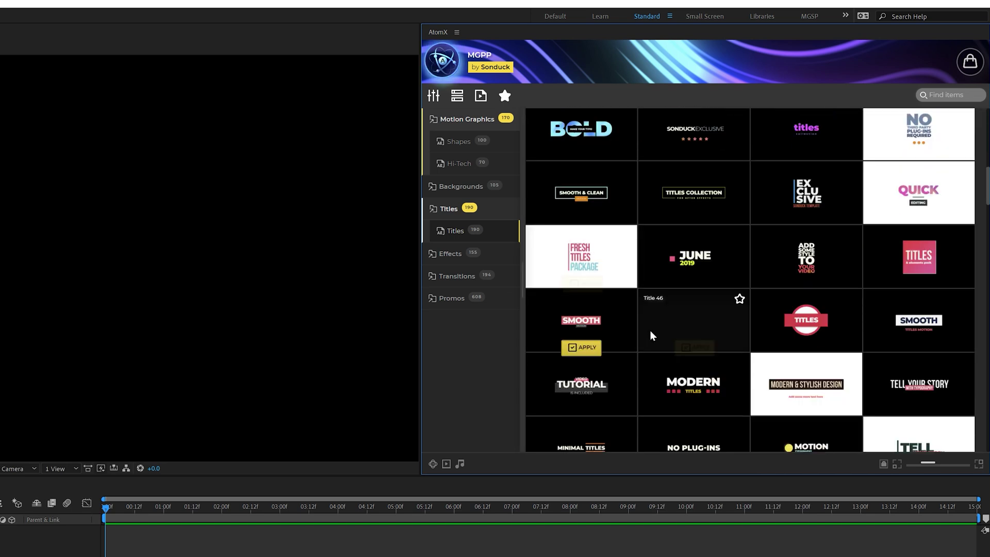
pyautogui.scroll(-15, 651, 335)
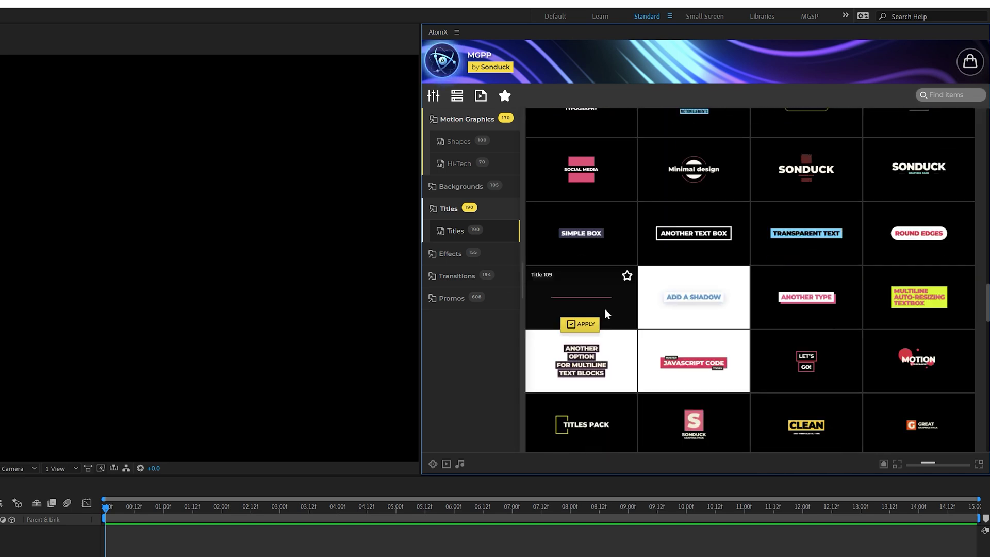
pyautogui.scroll(10, 606, 313)
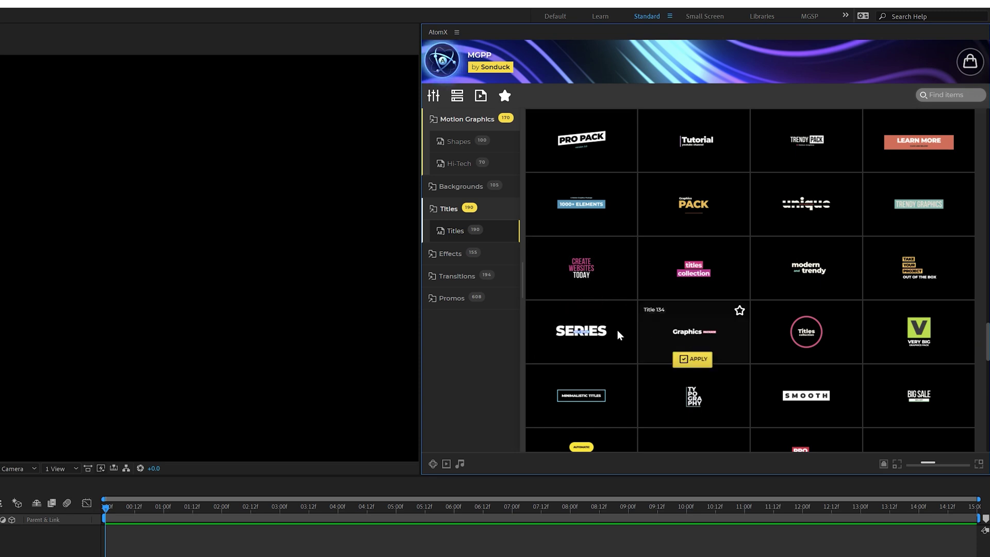
pyautogui.click(577, 359)
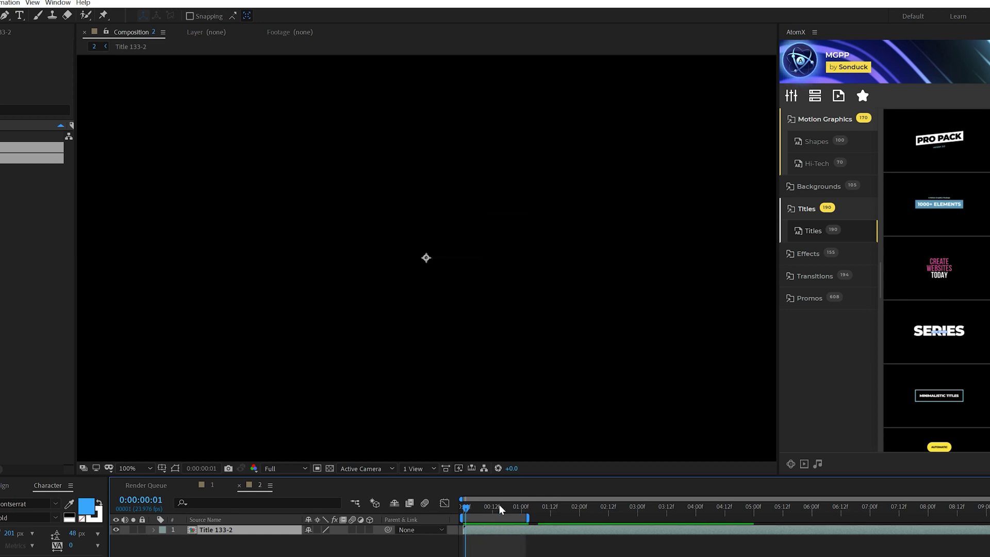
# Step: Open the Title 133-2 pre-comp, retype the title as CREATE and GREAT WORK, and cancel the colour dialog
pyautogui.doubleClick(265, 533)
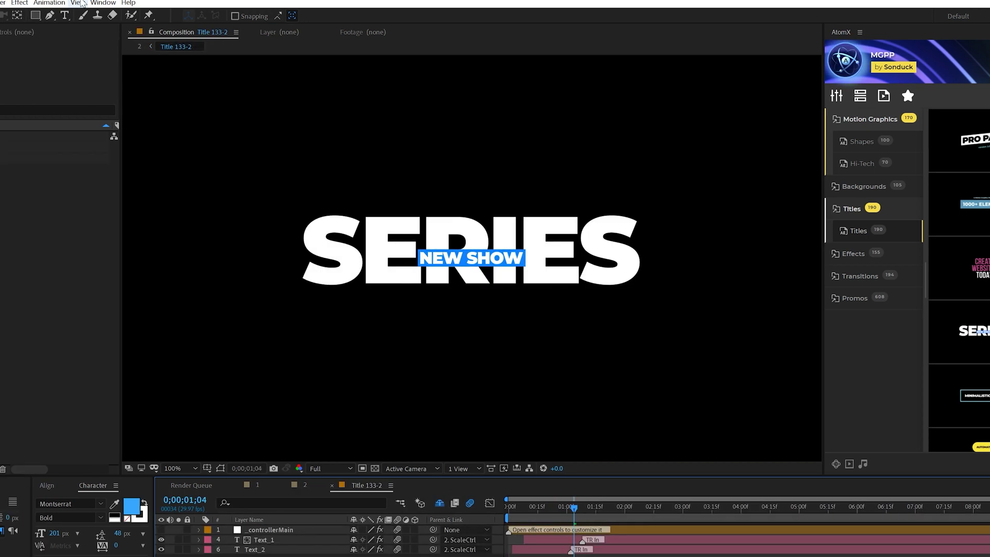
pyautogui.click(533, 255)
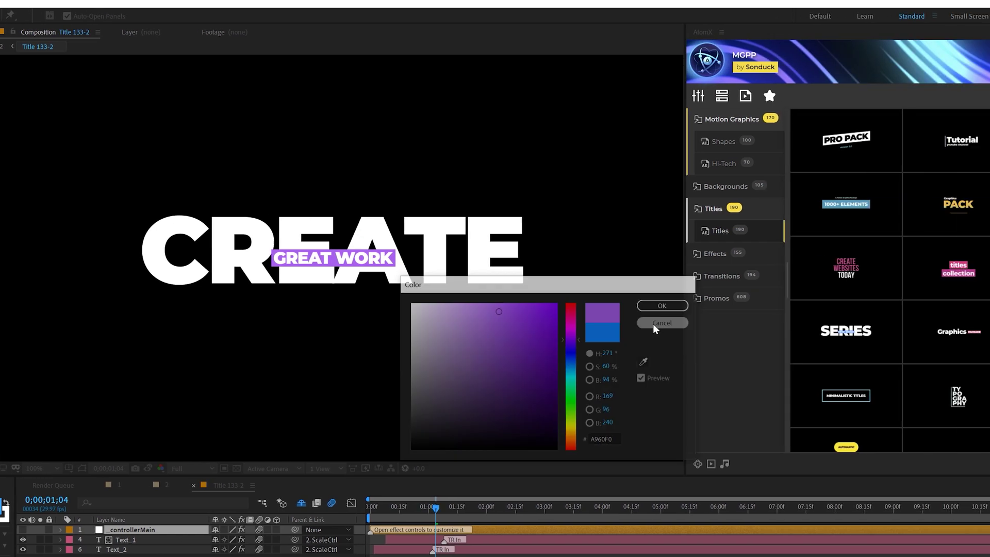
pyautogui.click(882, 323)
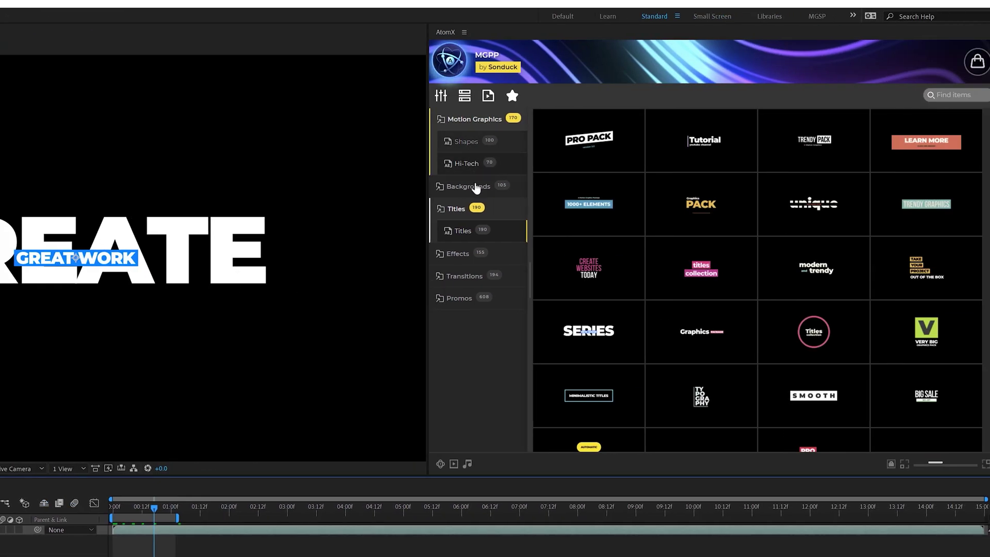
# Step: Add Hi-Tech Background 6 from the AtomX Hi-Tech category behind the title
pyautogui.click(471, 165)
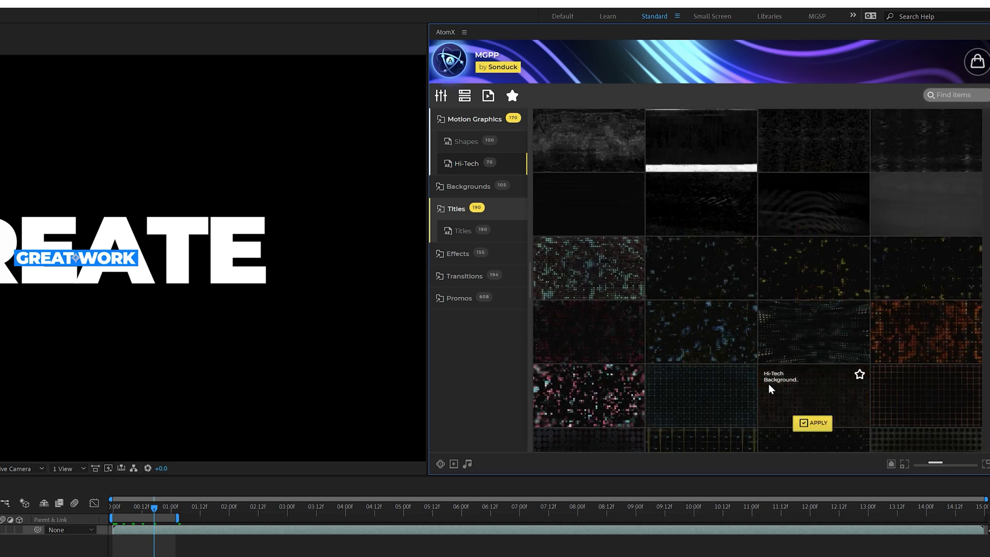
pyautogui.scroll(-3, 770, 389)
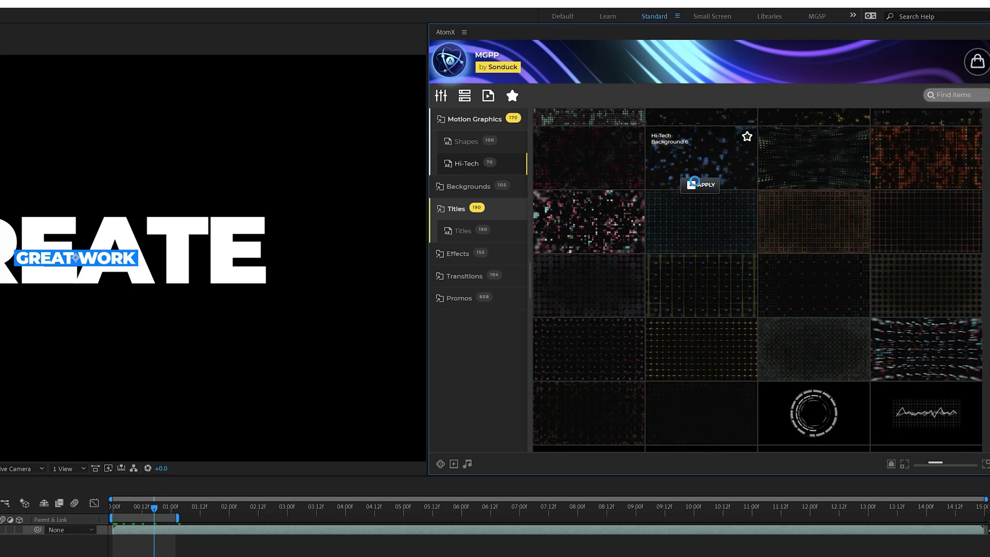
pyautogui.click(695, 181)
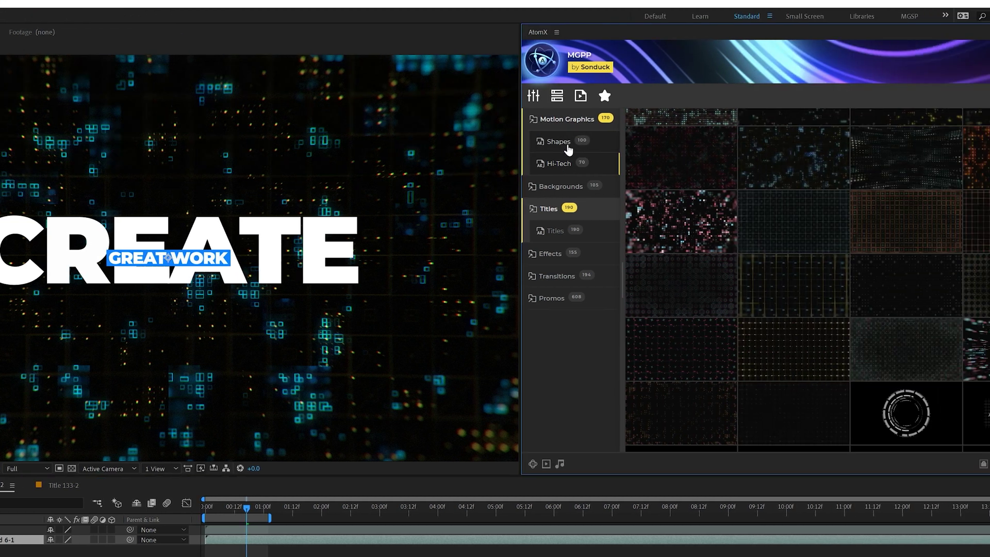
# Step: Add the Explosion 13 ring animation from the Shapes category
pyautogui.click(810, 142)
pyautogui.scroll(3, 745, 271)
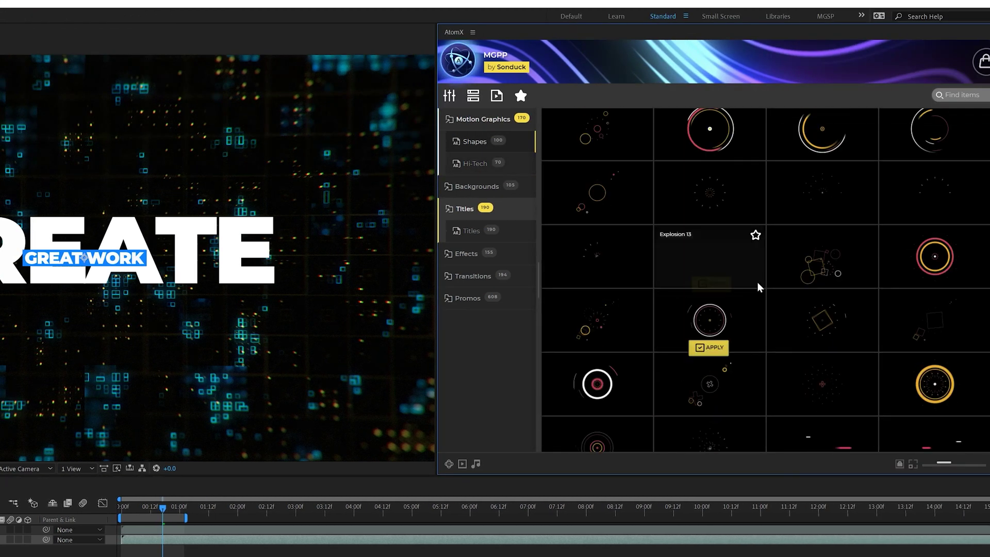
pyautogui.click(707, 283)
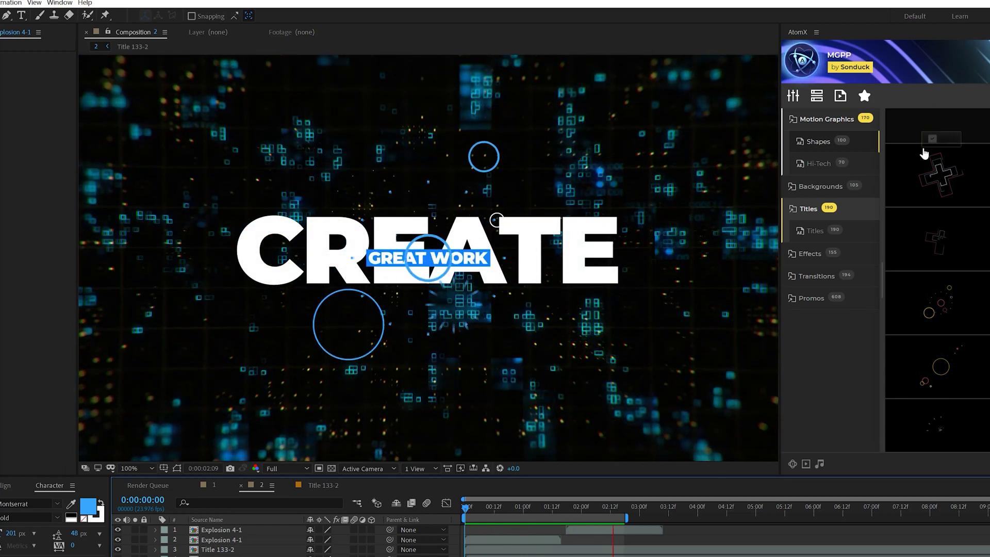
# Step: Browse the AtomX Promos categories to the Grunge templates
pyautogui.click(811, 298)
pyautogui.scroll(-2, 824, 310)
pyautogui.click(819, 328)
# Step: Browse the Minimal promo and Glitch effect templates in AtomX
pyautogui.click(820, 372)
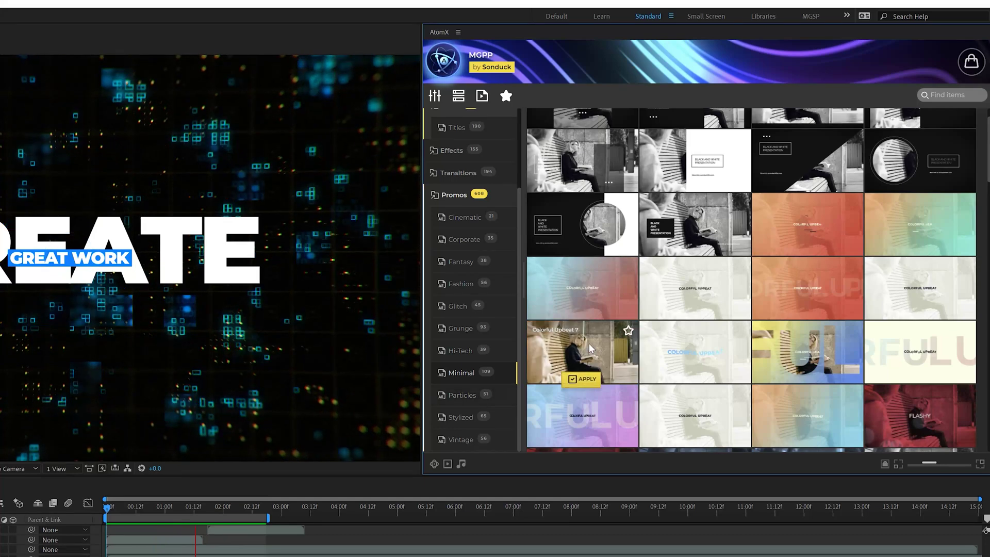
pyautogui.scroll(-5, 943, 325)
pyautogui.scroll(5, 590, 299)
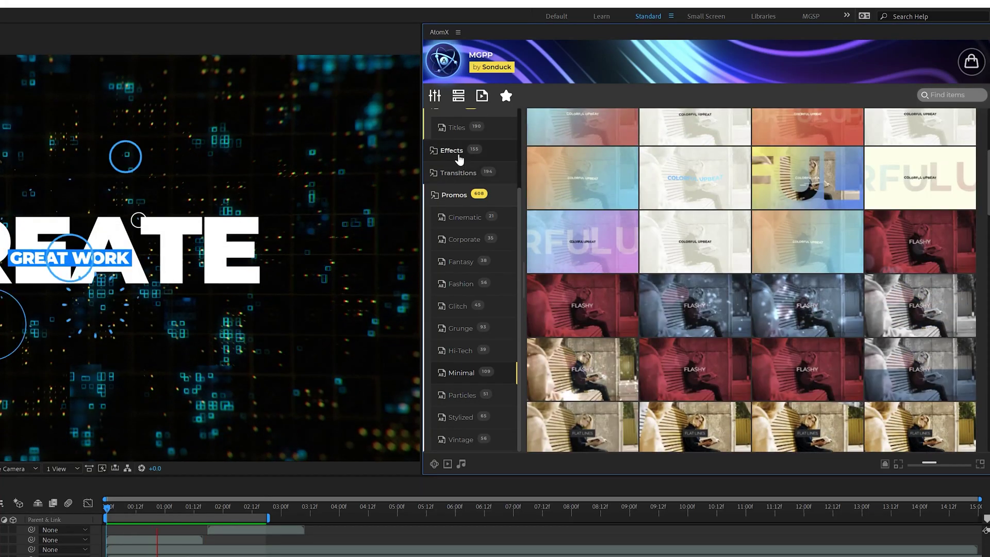
pyautogui.click(456, 152)
pyautogui.scroll(2, 471, 358)
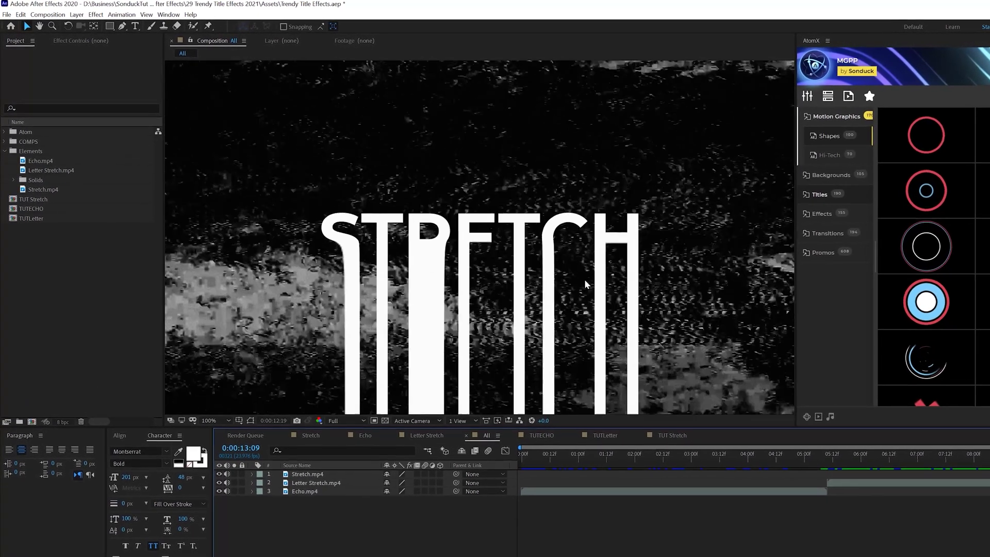
# Step: In TUT Stretch, pre-compose the STRETCH text layer into a new composition named TITLE PH2
pyautogui.click(707, 457)
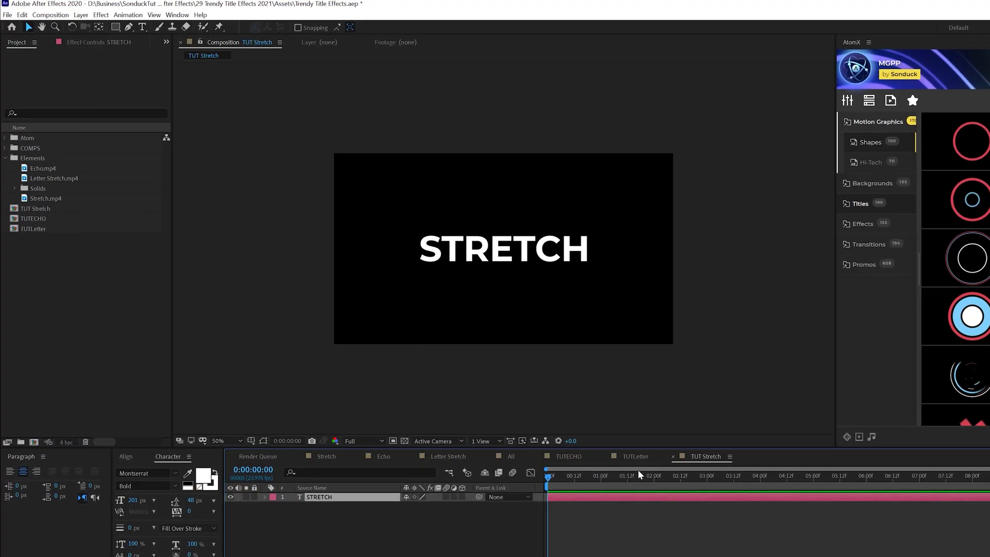
pyautogui.click(317, 505)
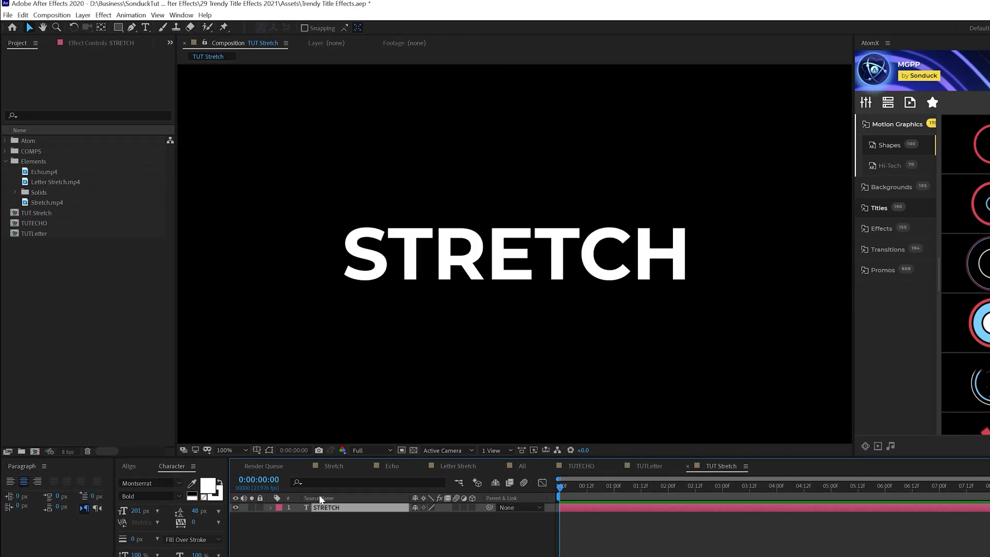
pyautogui.click(82, 15)
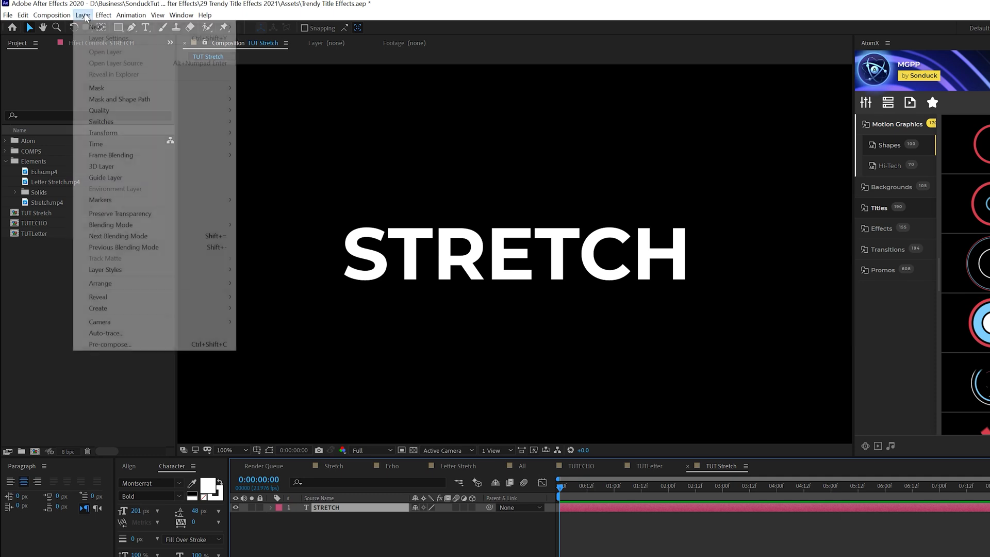
pyautogui.click(118, 344)
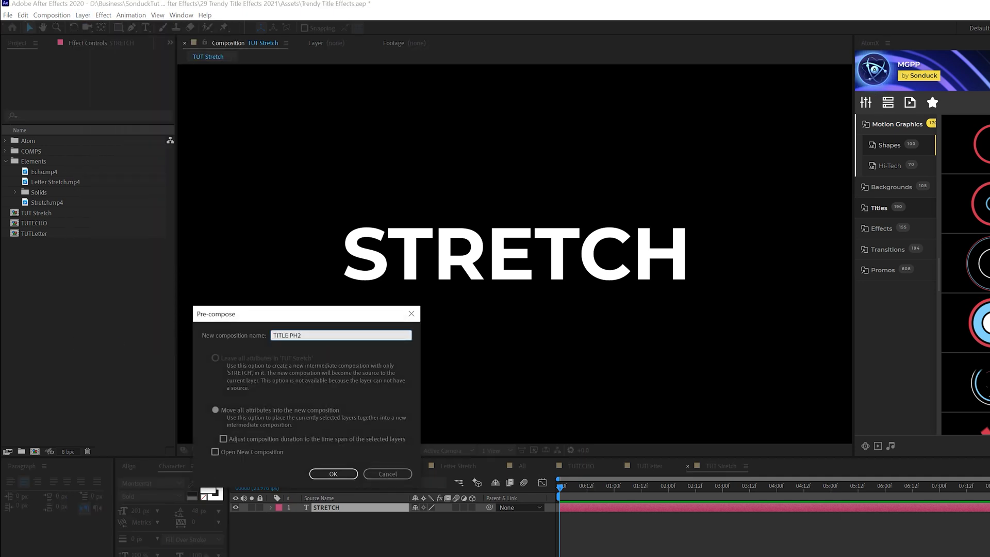
pyautogui.press('Return')
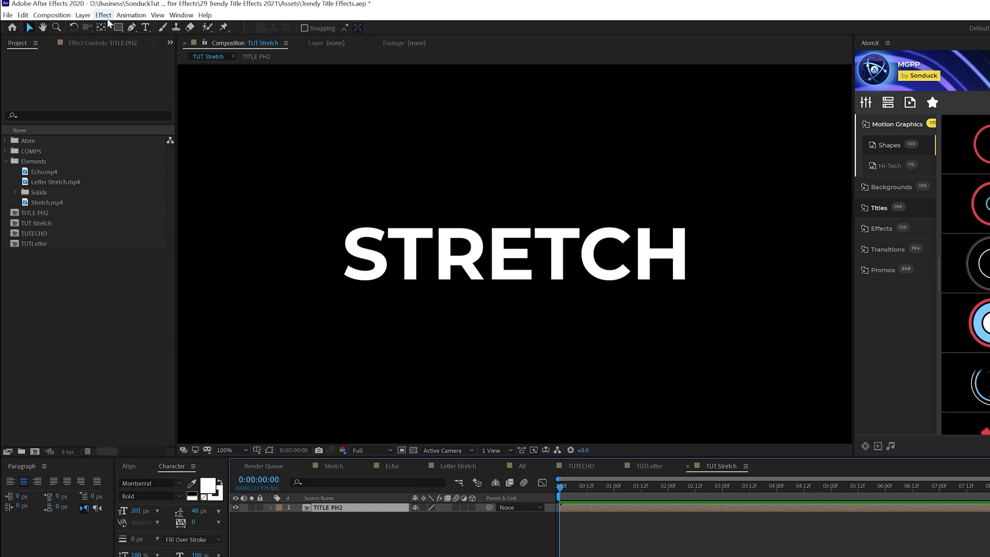
# Step: Apply the CC Scale Wipe transition effect to the TITLE PH2 layer
pyautogui.click(104, 15)
pyautogui.moveTo(216, 343)
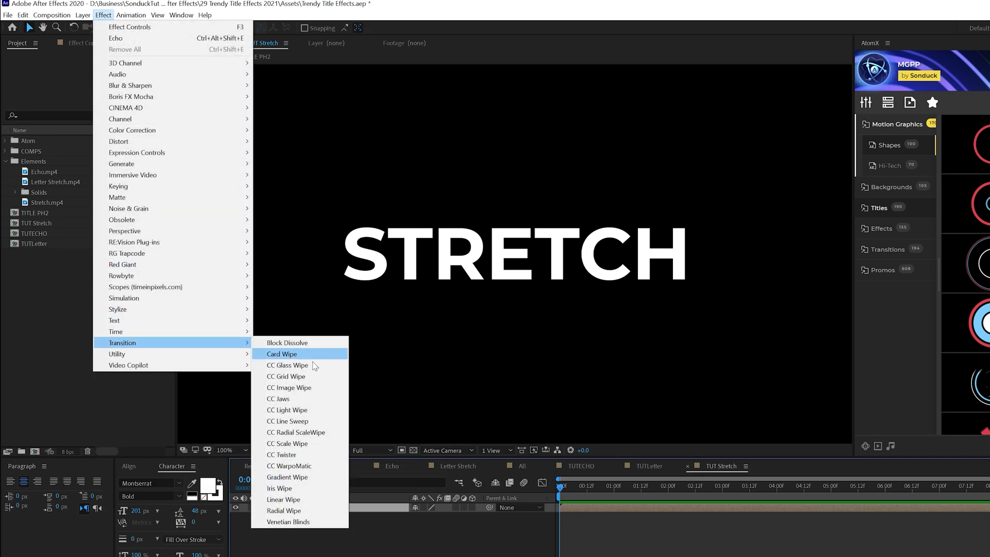
pyautogui.click(309, 445)
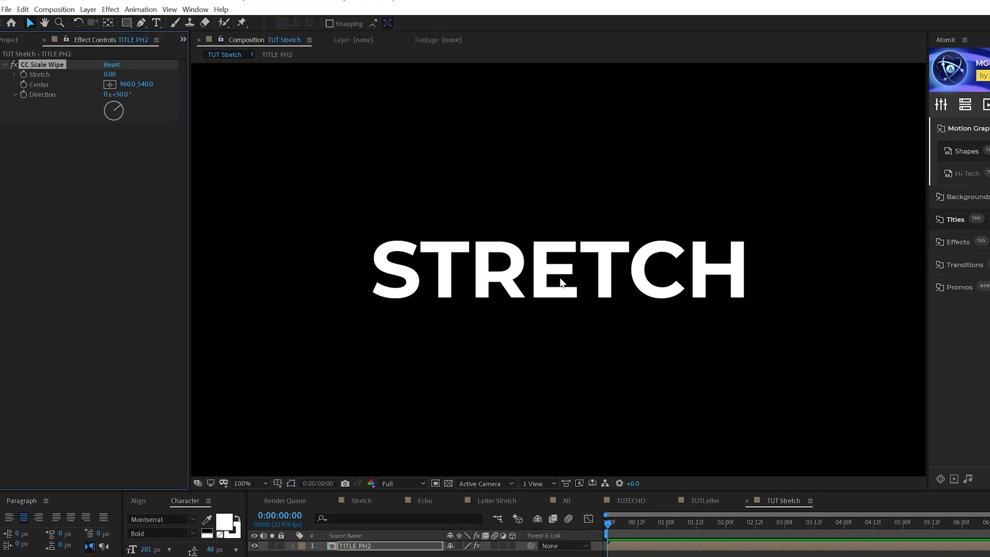
pyautogui.scroll(2, 561, 281)
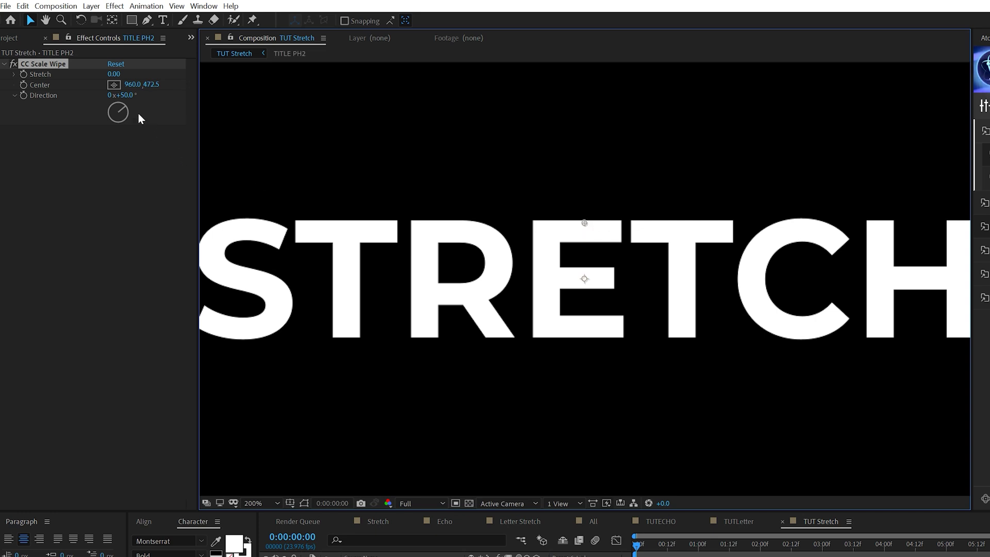
# Step: Adjust the wipe's Direction, lower its Center over the letters, keyframe Center, and preview
pyautogui.click(125, 95)
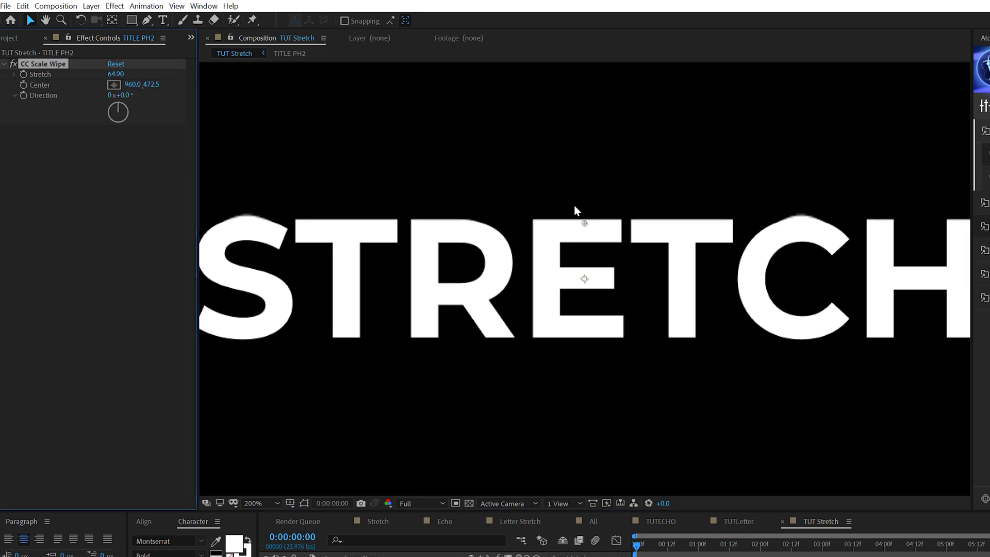
pyautogui.moveTo(584, 224); pyautogui.dragTo(585, 235)
pyautogui.scroll(-3, 596, 206)
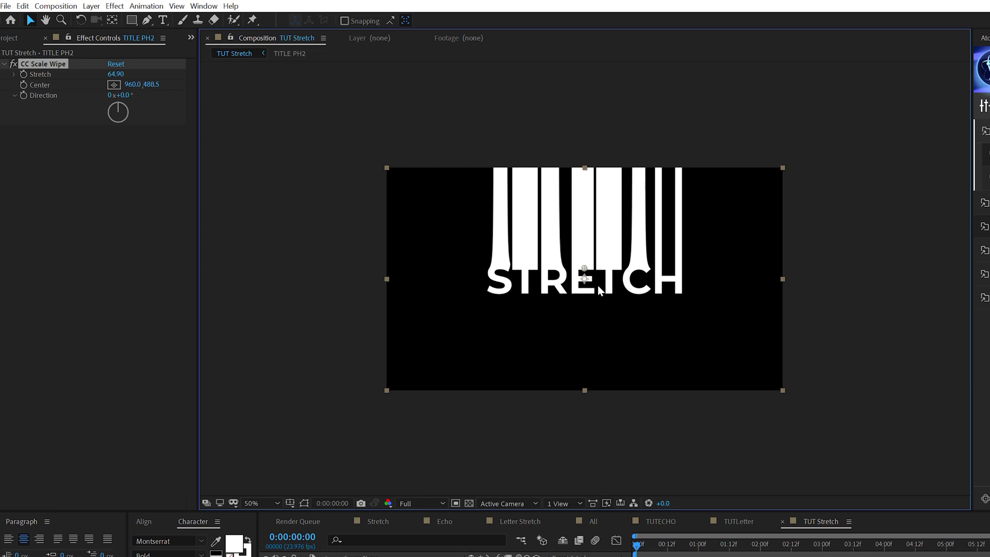
pyautogui.moveTo(584, 268); pyautogui.dragTo(583, 295)
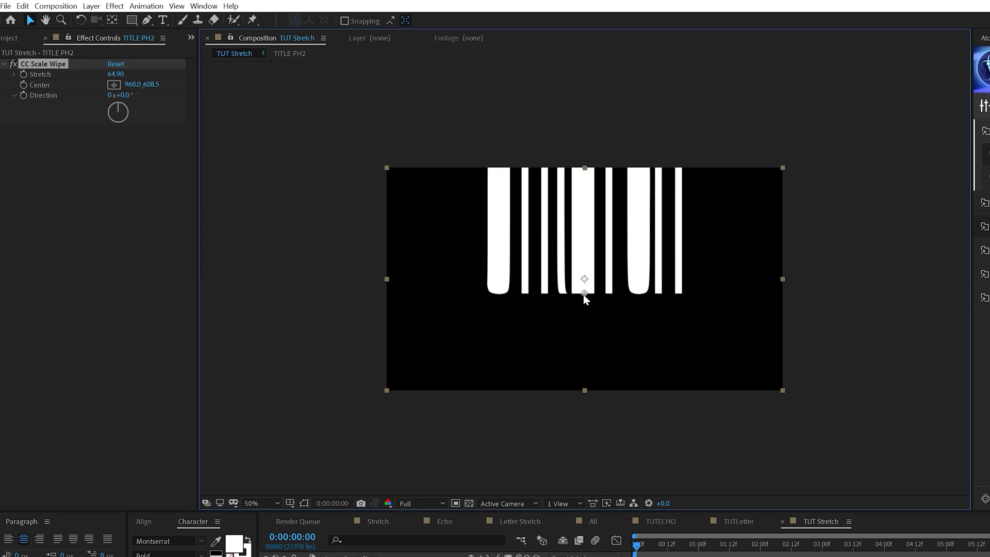
pyautogui.click(23, 85)
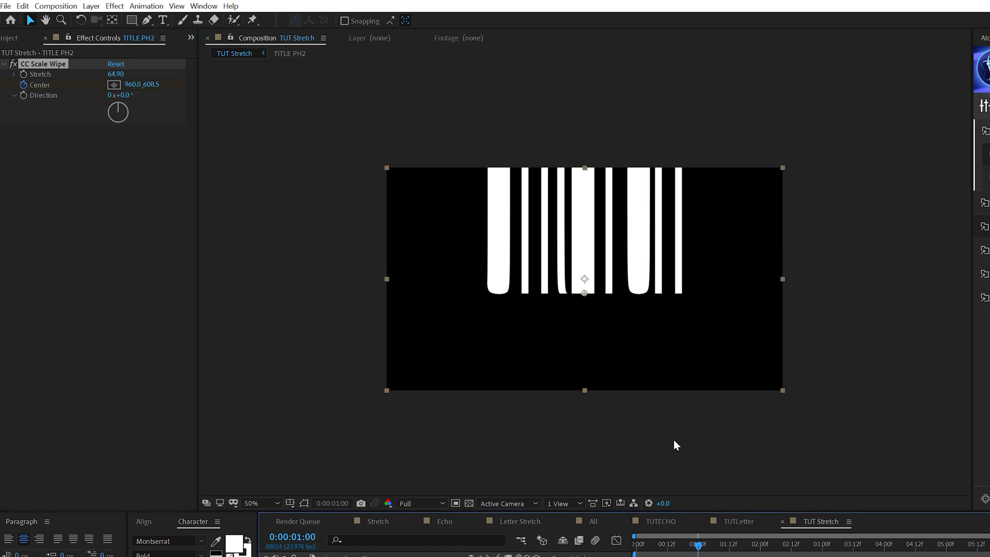
pyautogui.press('space')
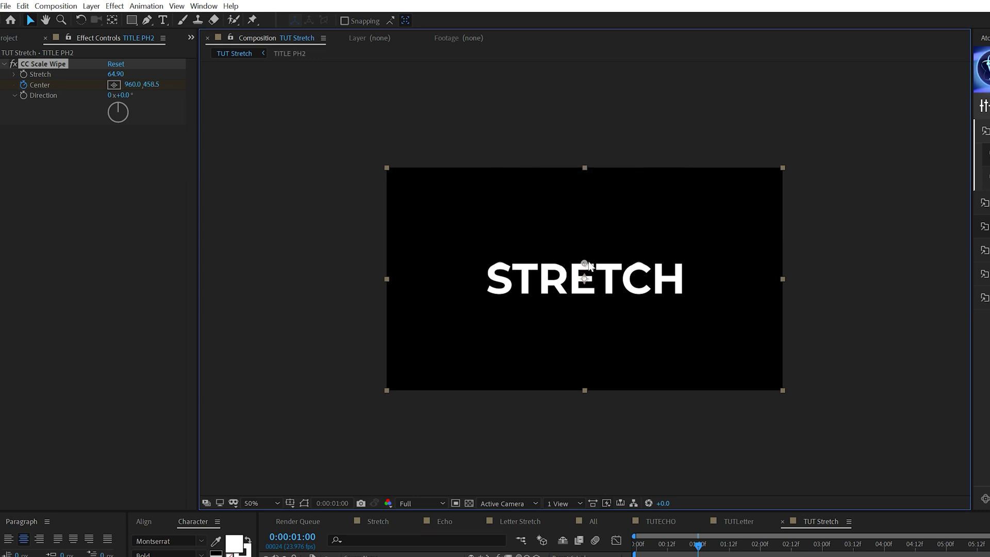
pyautogui.click(40, 64)
# Step: Duplicate CC Scale Wipe, set the copy's Direction to 180°, and delete its Center keyframes
pyautogui.hotkey('ctrl', 'd')
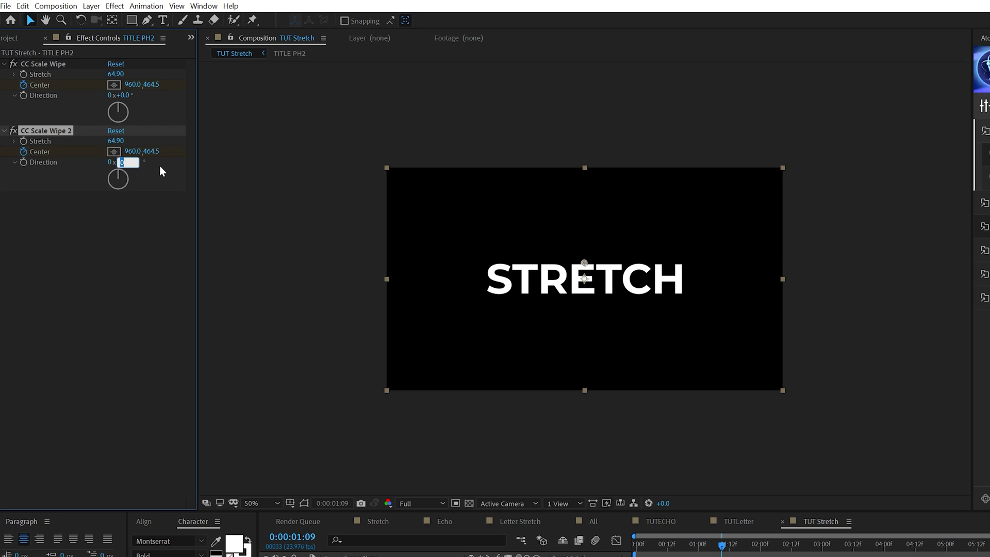
pyautogui.write('180')
pyautogui.press('Return')
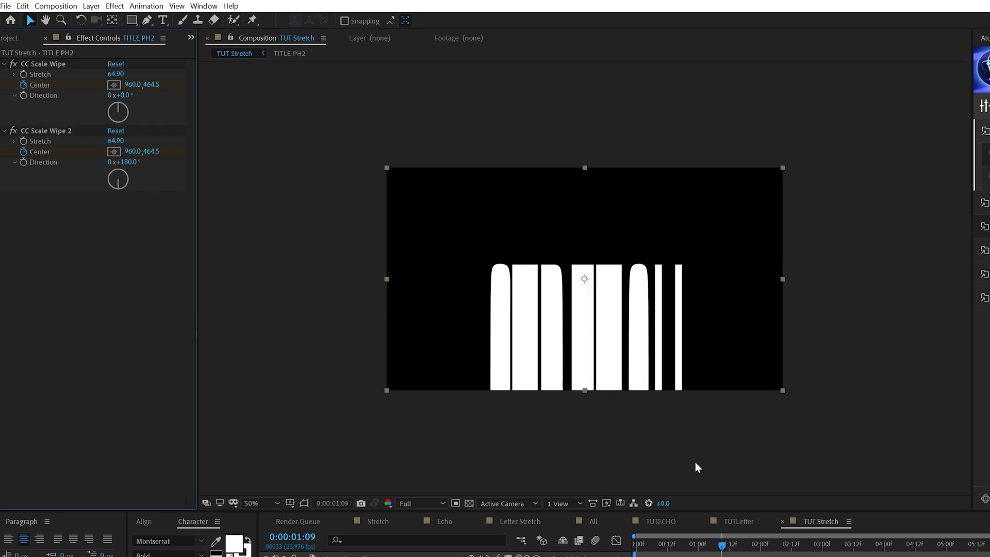
pyautogui.moveTo(663, 482); pyautogui.dragTo(547, 516)
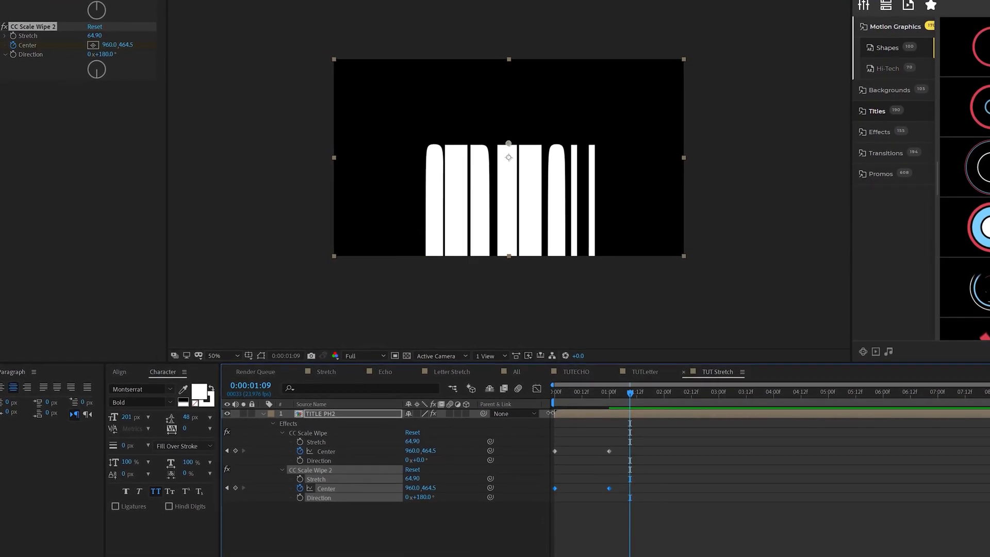
pyautogui.press('Delete')
# Step: Keyframe CC Scale Wipe 2's Center at 960.0, 460.5 at frame 0 and 960.0, 641.5 at one second, then preview
pyautogui.press('j')
pyautogui.scroll(2, 502, 185)
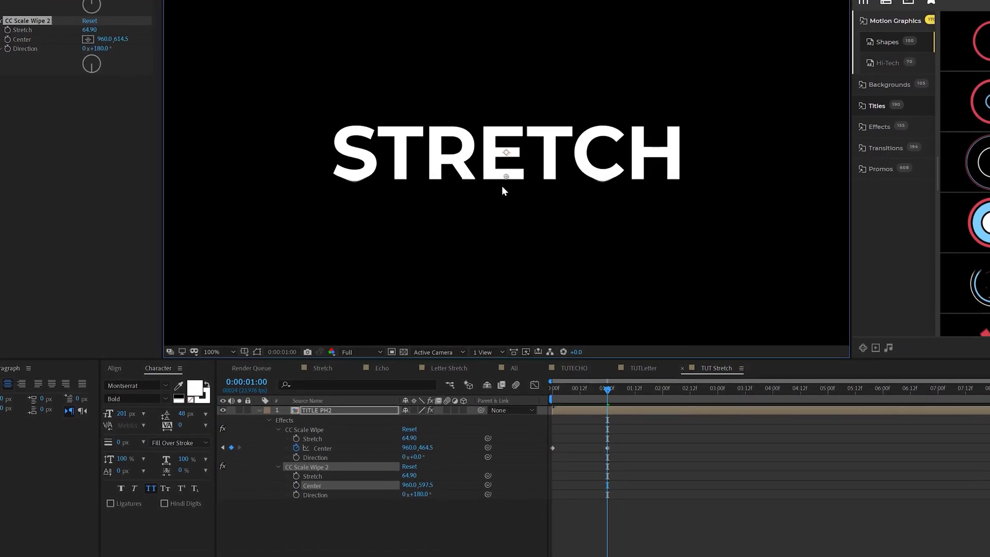
pyautogui.moveTo(504, 178); pyautogui.dragTo(501, 164)
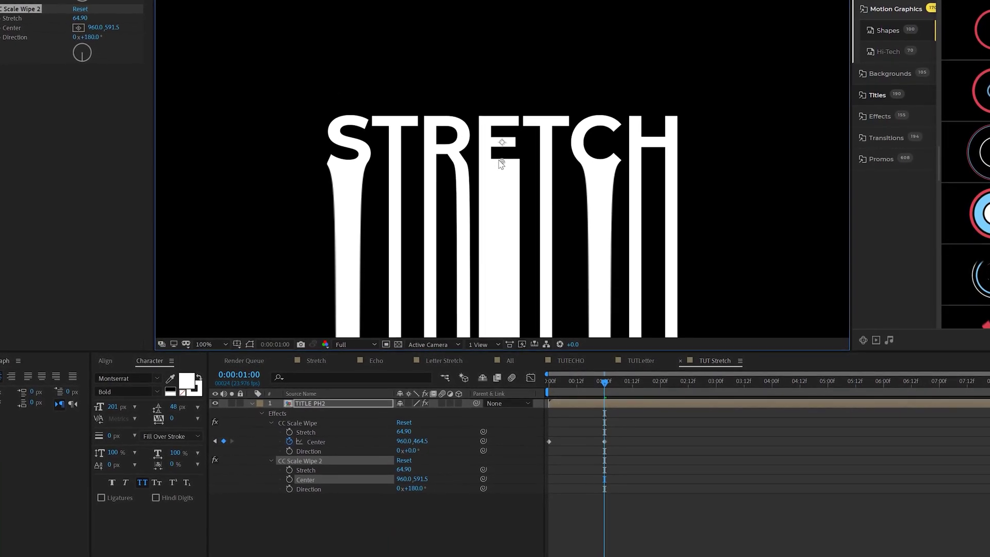
pyautogui.press(',')
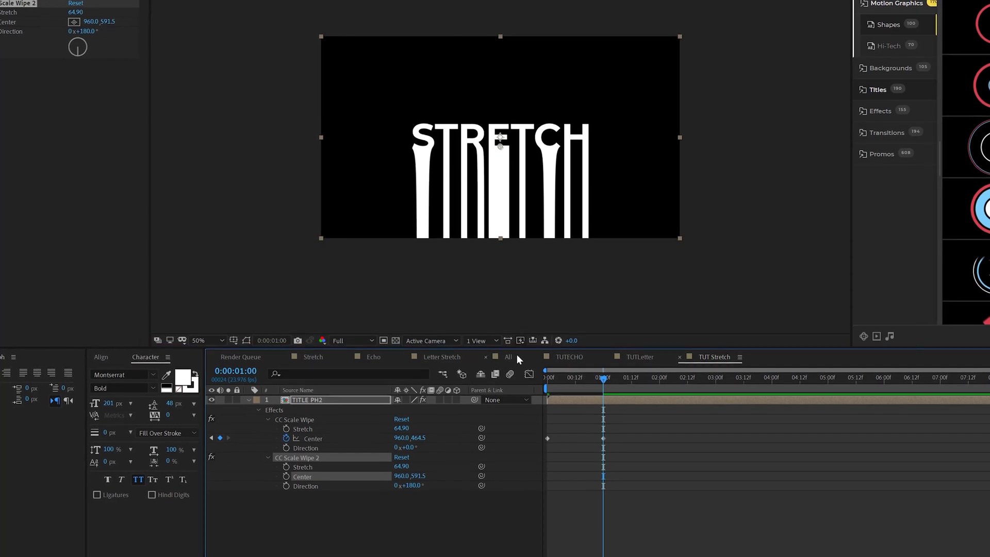
pyautogui.scroll(2, 498, 152)
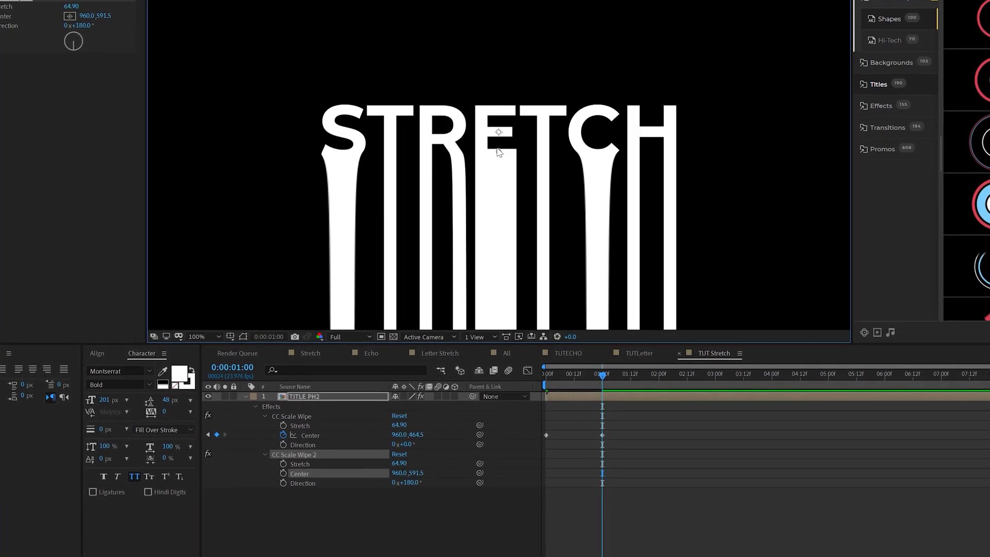
pyautogui.moveTo(497, 148); pyautogui.dragTo(495, 163)
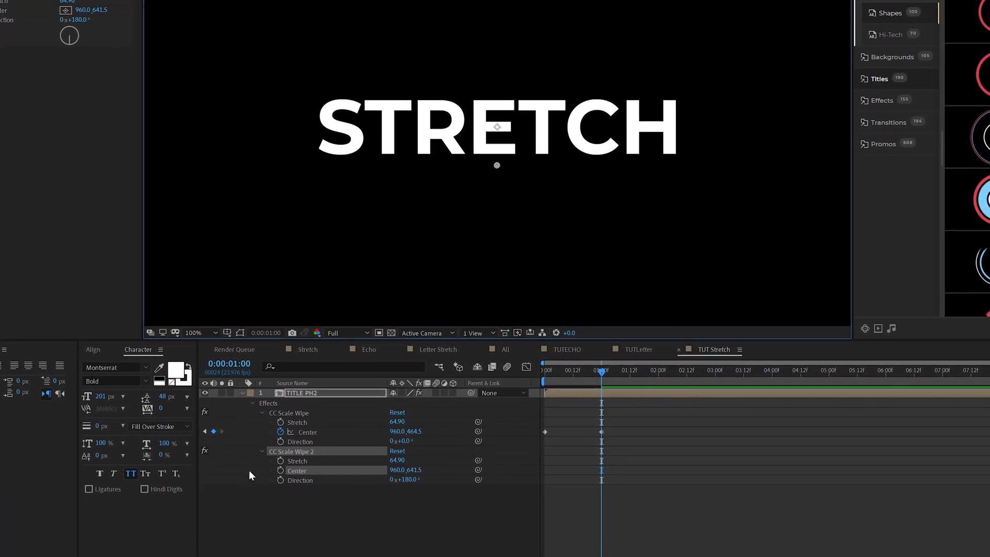
pyautogui.click(280, 470)
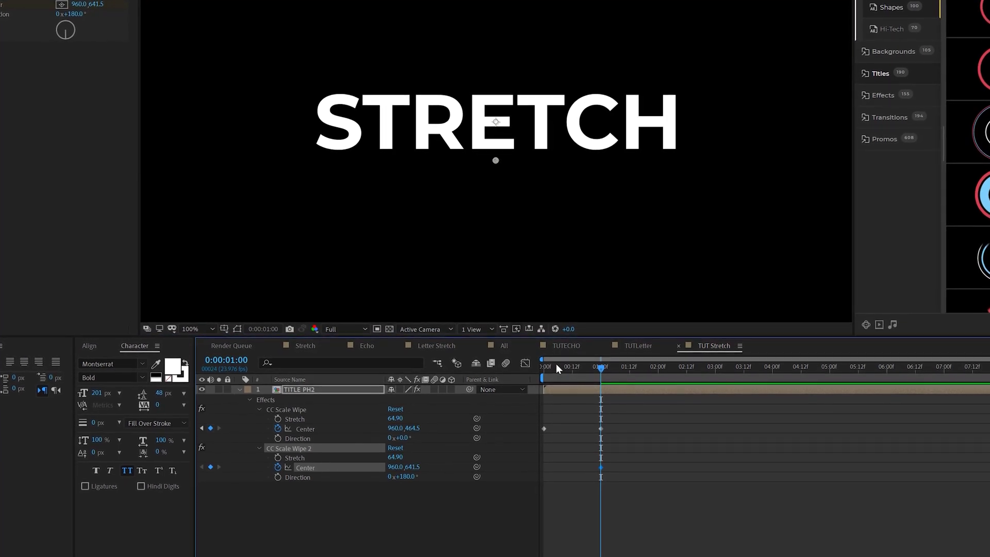
pyautogui.moveTo(556, 364); pyautogui.dragTo(533, 372)
pyautogui.moveTo(494, 158); pyautogui.dragTo(495, 88)
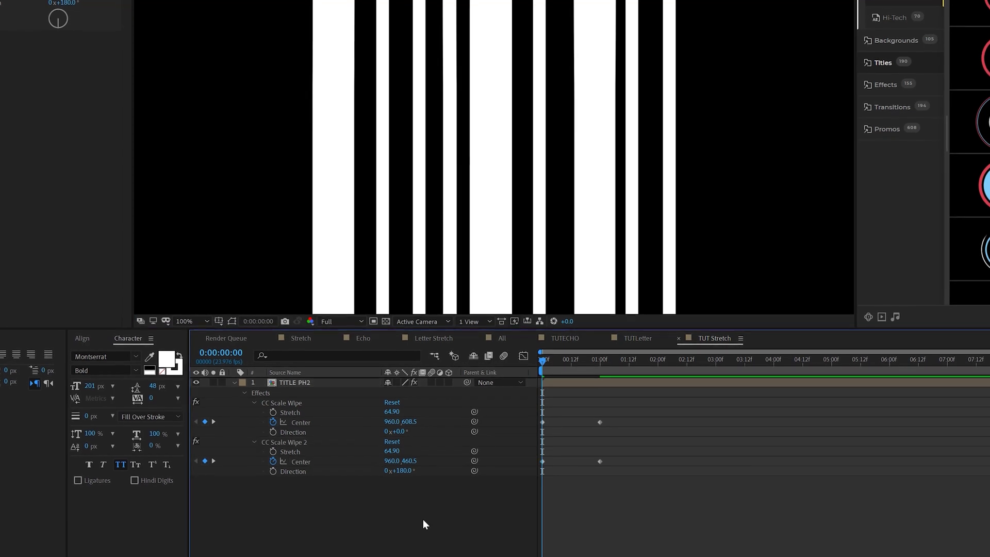
pyautogui.press('space')
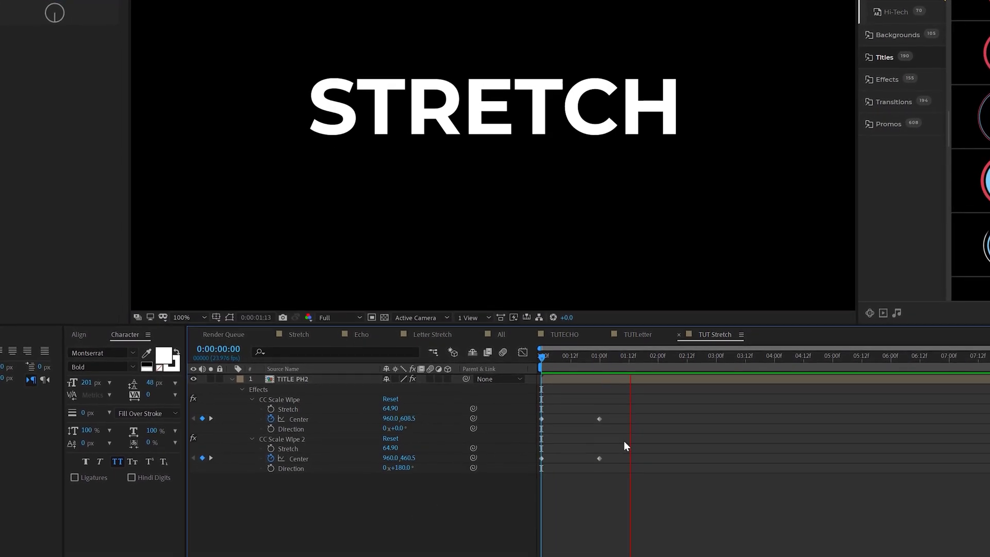
pyautogui.moveTo(626, 357); pyautogui.dragTo(601, 354)
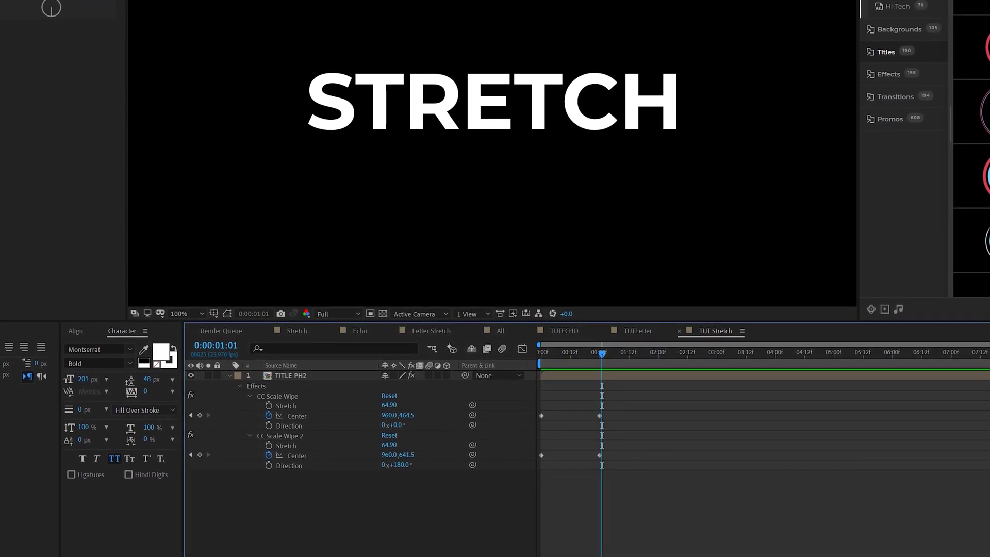
# Step: Duplicate CC Scale Wipe 2 as CC Scale Wipe 3, raise its Center, and keyframe Stretch at 0, moving to 2:00
pyautogui.click(276, 434)
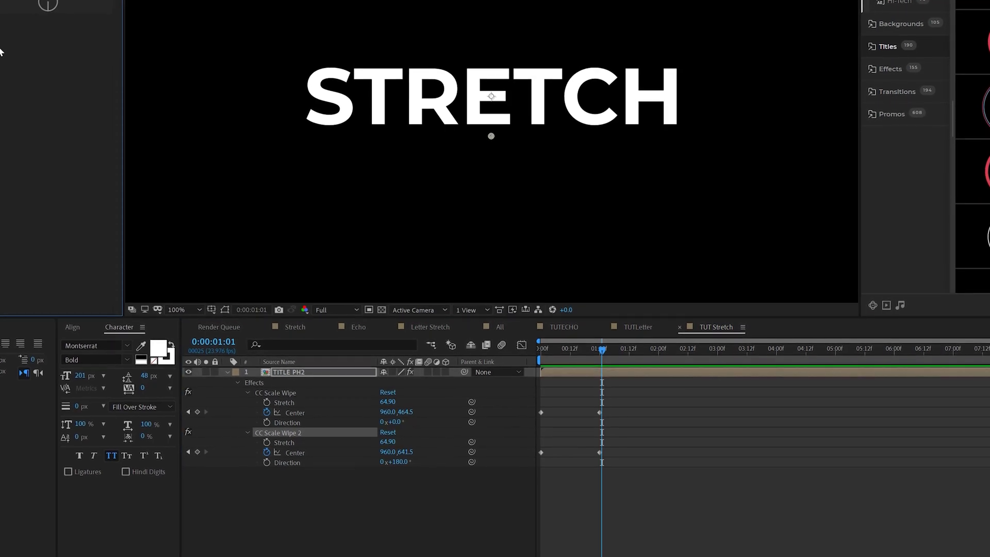
pyautogui.hotkey('ctrl', 'd')
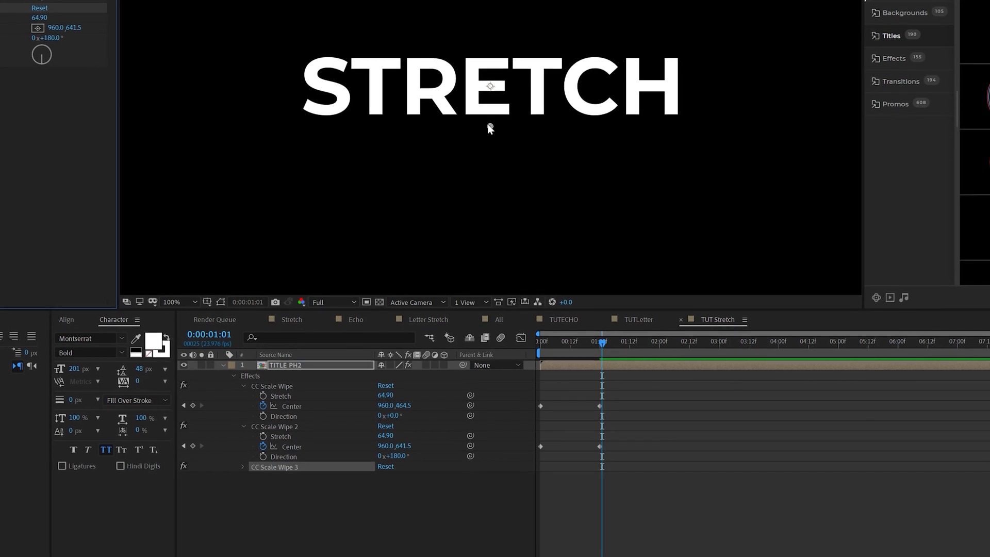
pyautogui.moveTo(490, 128); pyautogui.dragTo(490, 104)
pyautogui.moveTo(37, 14); pyautogui.dragTo(38, 20)
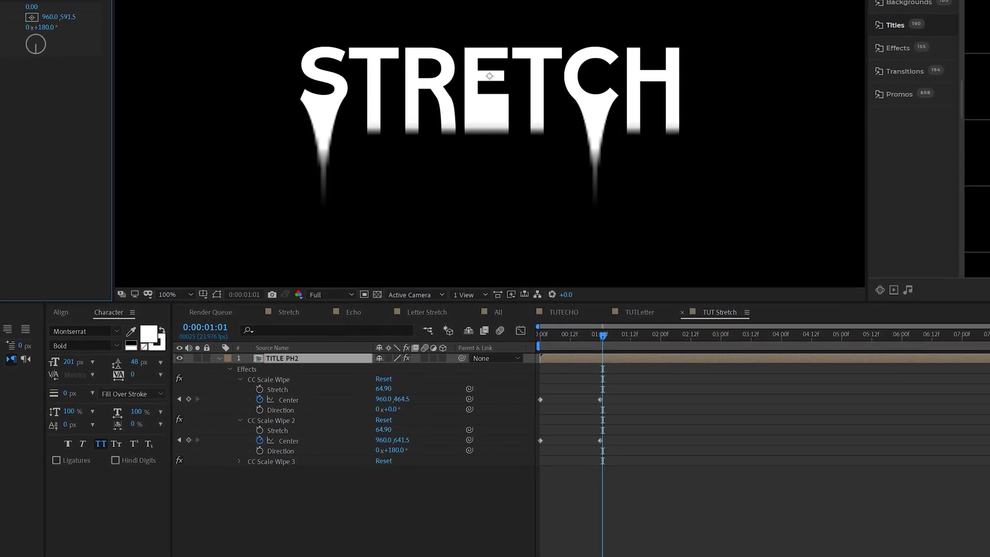
pyautogui.press('Return')
pyautogui.click(661, 333)
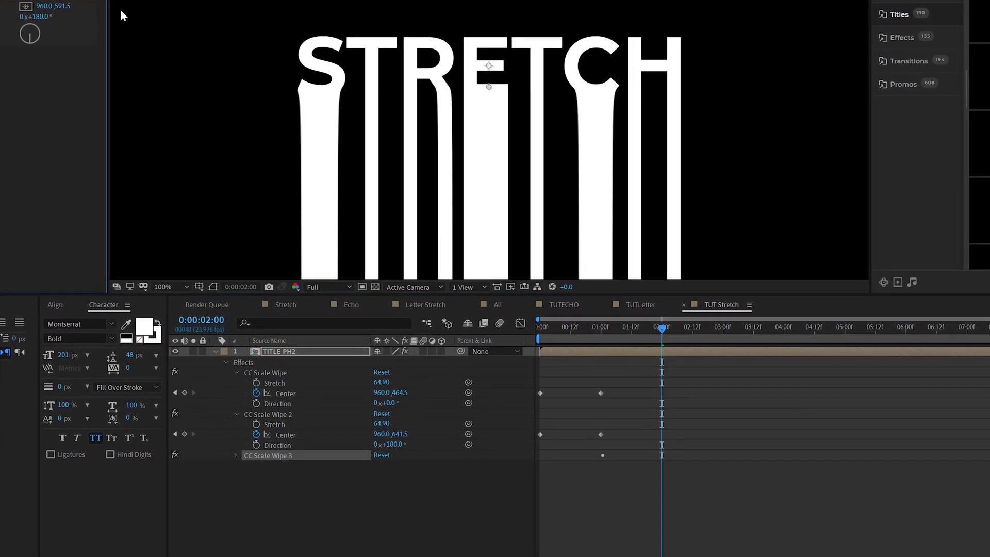
# Step: Give CC Scale Wipe 3's Stretch a loopOut("pingpong") expression and preview the repeating stretch
pyautogui.press('u')
pyautogui.press('u')
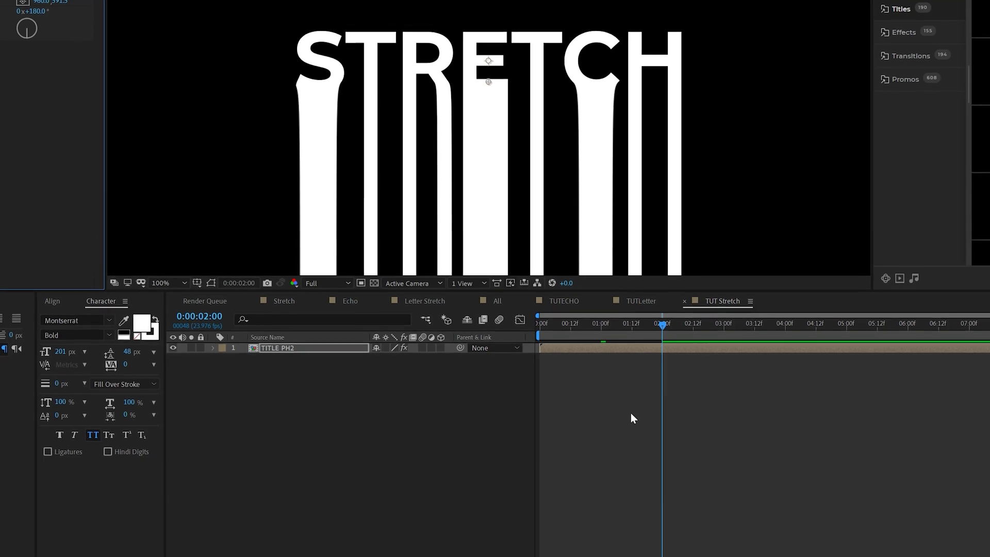
pyautogui.keyDown('alt'); pyautogui.click(254, 461); pyautogui.keyUp('alt')
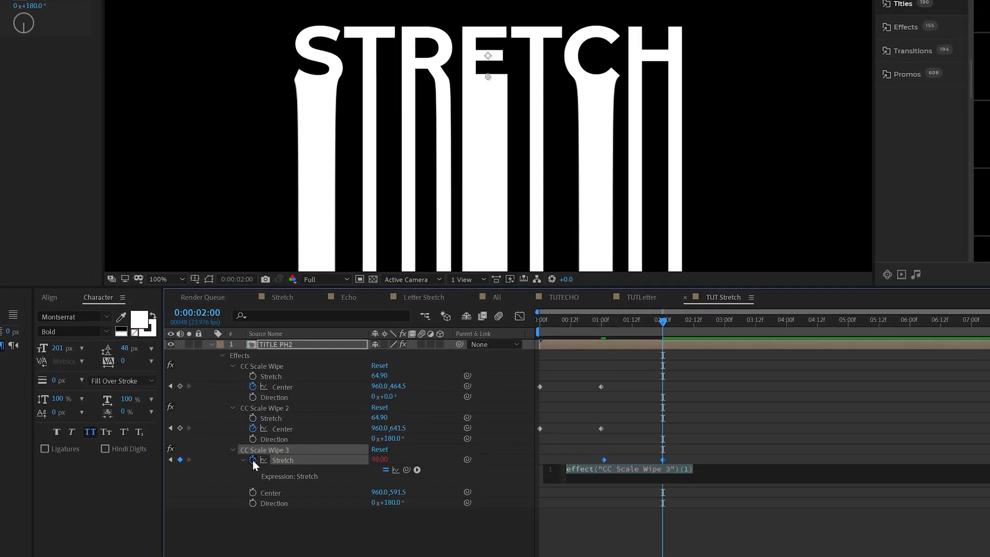
pyautogui.write('loopOut("pingpong')
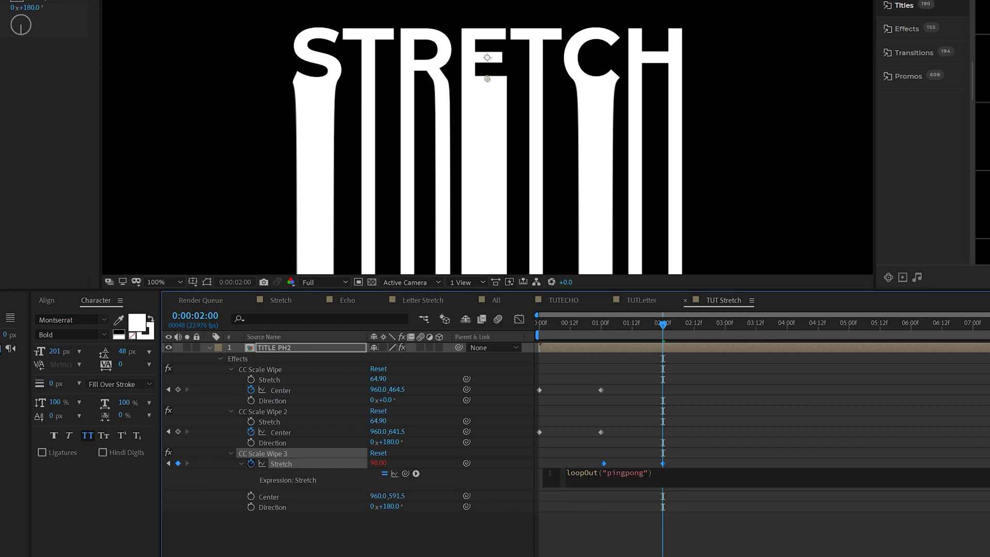
pyautogui.click(621, 541)
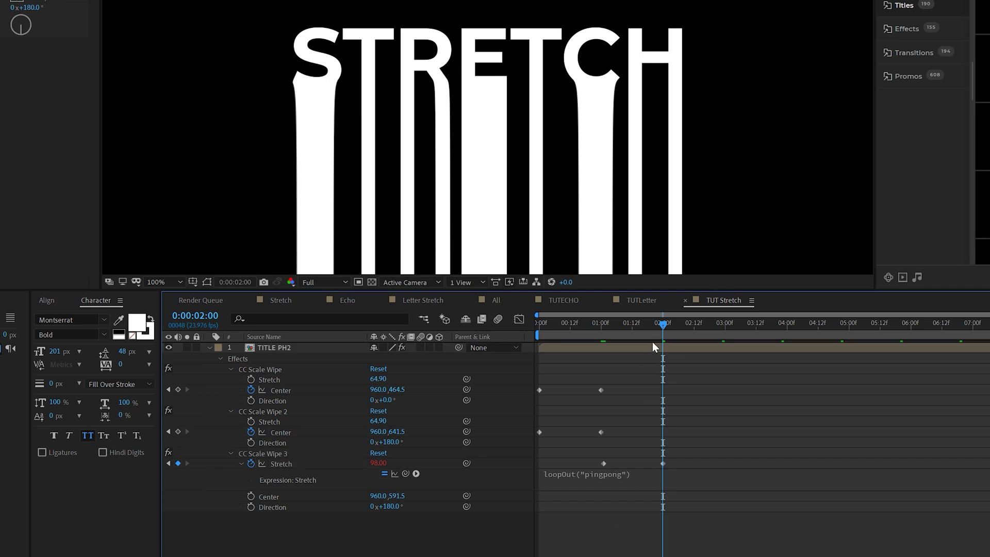
pyautogui.moveTo(636, 462); pyautogui.dragTo(595, 468)
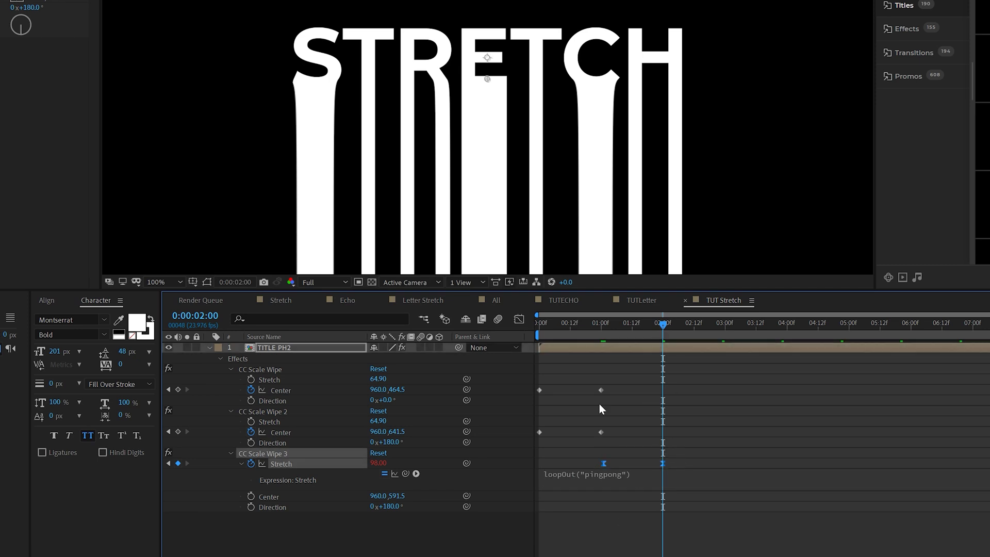
pyautogui.press('space')
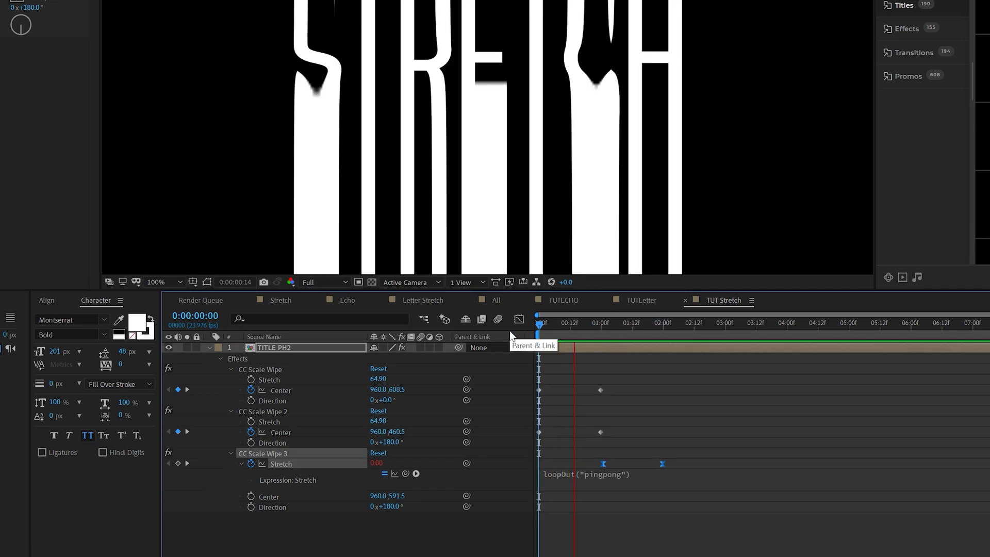